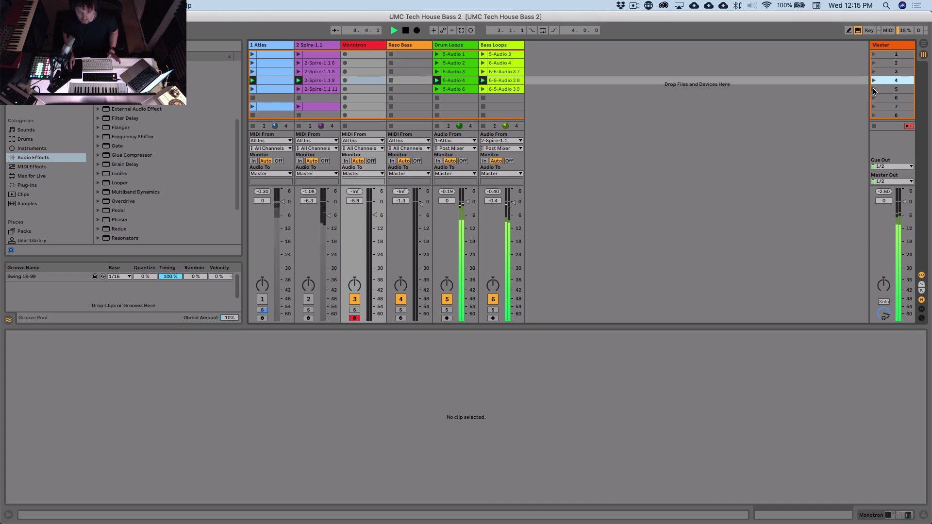
Launch scene 5 to hear its drum and bass loops
{"action": "left_click", "coordinate": [874, 89]}
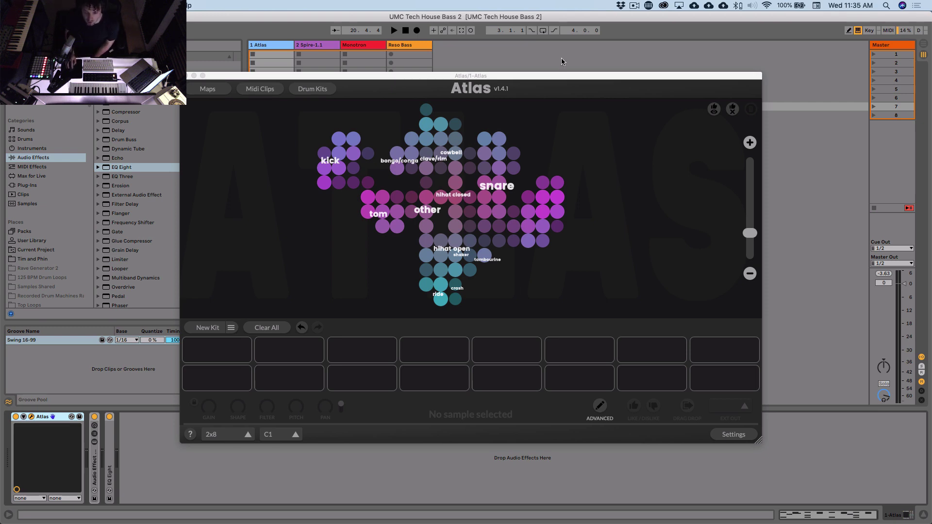
Examine the device chains on the Atlas, Spire-1.1, Monotron and Reso Bass tracks
{"action": "left_click_drag", "start_coordinate": [559, 76], "coordinate": [618, 82]}
{"action": "left_click", "coordinate": [309, 46]}
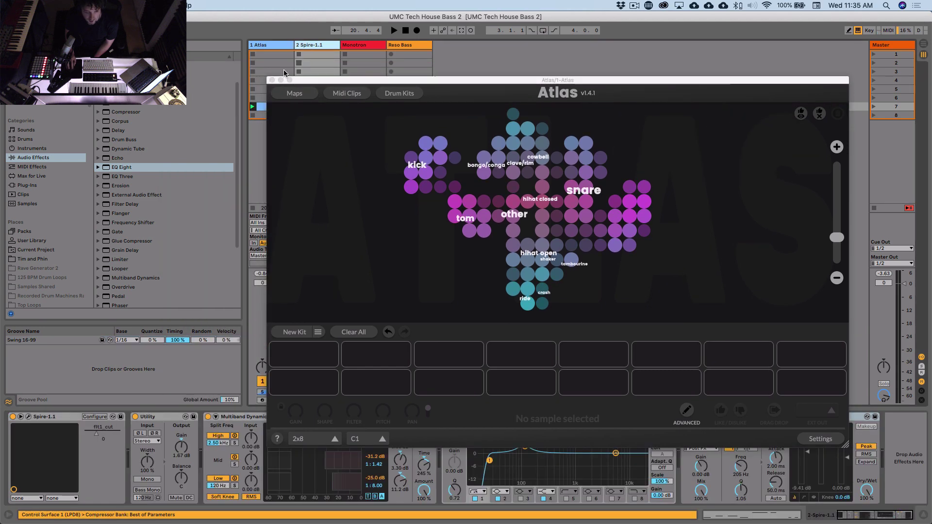
{"action": "left_click", "coordinate": [256, 46]}
{"action": "left_click", "coordinate": [318, 45]}
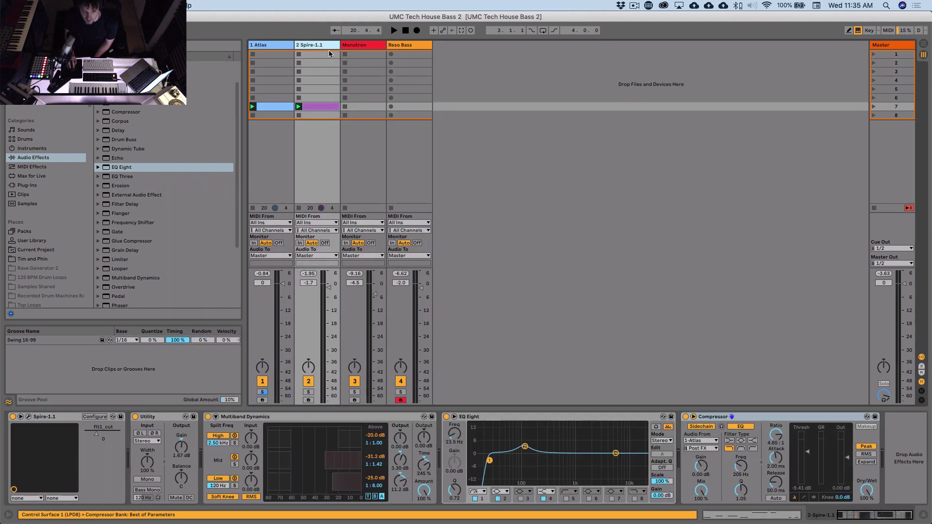
{"action": "left_click", "coordinate": [371, 46]}
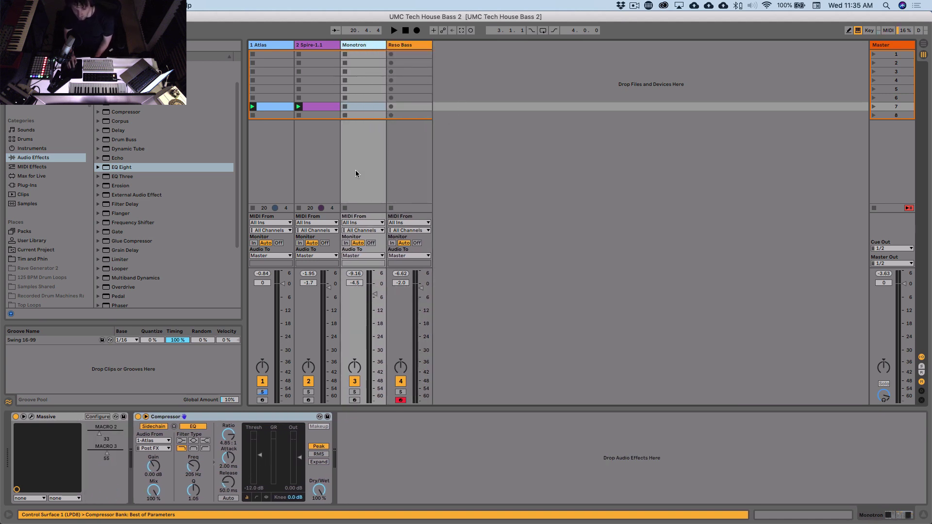
{"action": "left_click", "coordinate": [413, 47]}
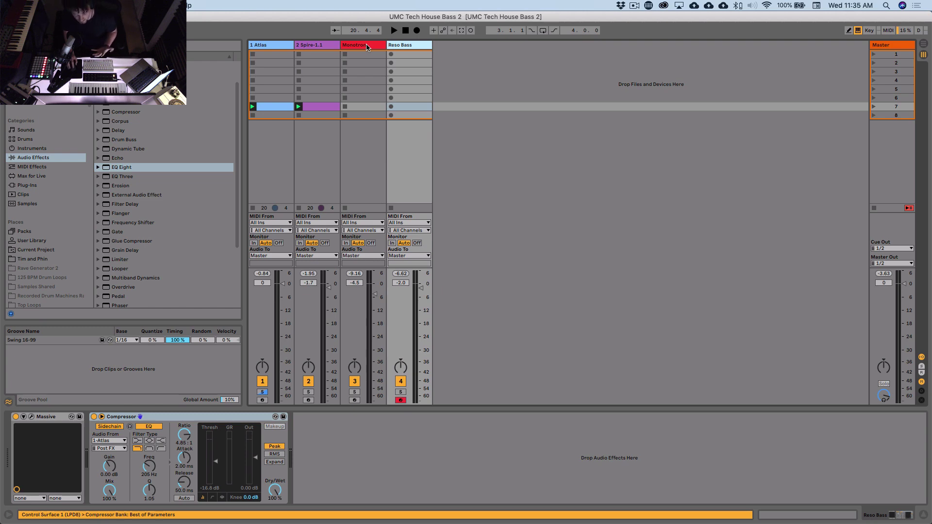
{"action": "key", "text": "Left"}
{"action": "key", "text": "Left"}
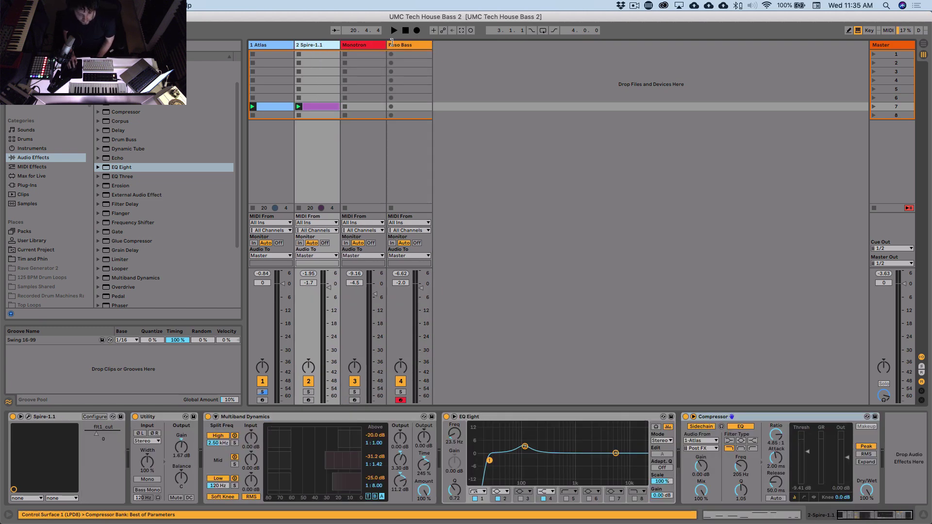
{"action": "left_click", "coordinate": [391, 43]}
{"action": "left_click", "coordinate": [364, 45]}
{"action": "left_click", "coordinate": [318, 44]}
{"action": "left_click", "coordinate": [292, 48]}
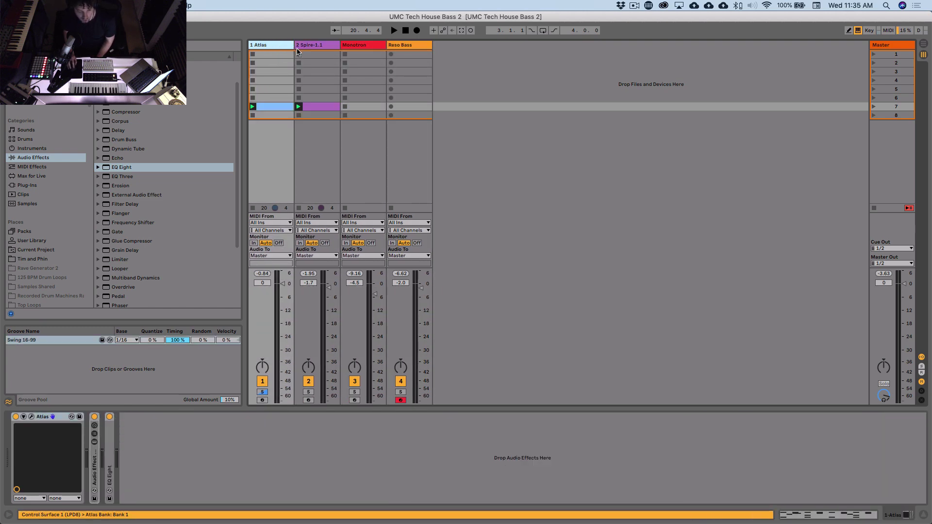
{"action": "left_click", "coordinate": [298, 51]}
{"action": "left_click", "coordinate": [278, 49]}
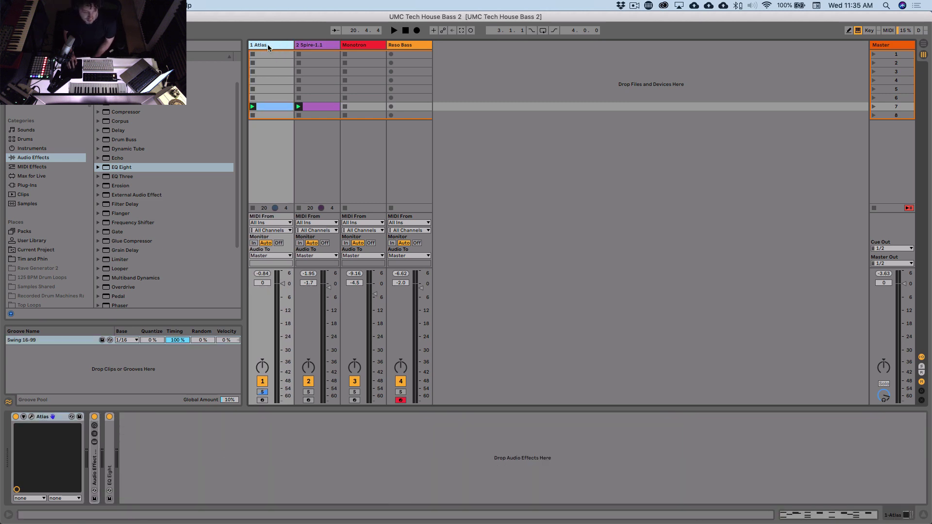
Open the Atlas plug-in, generate a new drum kit and audition its kick pad
{"action": "left_click", "coordinate": [31, 417]}
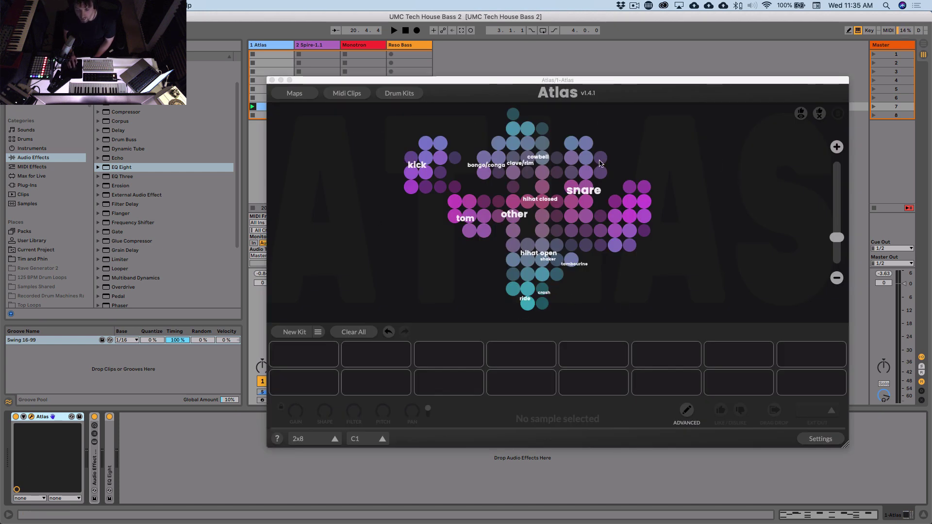
{"action": "left_click", "coordinate": [302, 336]}
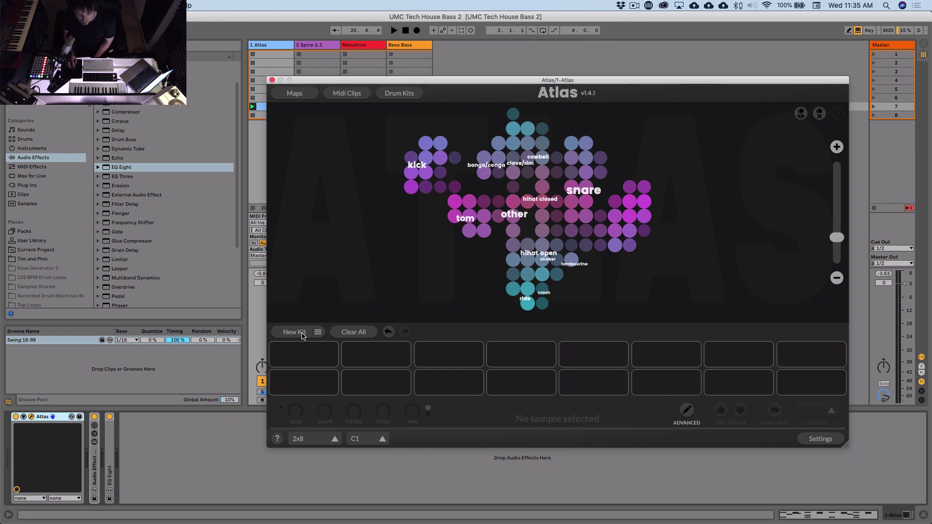
{"action": "left_click", "coordinate": [302, 335]}
{"action": "left_click", "coordinate": [305, 385]}
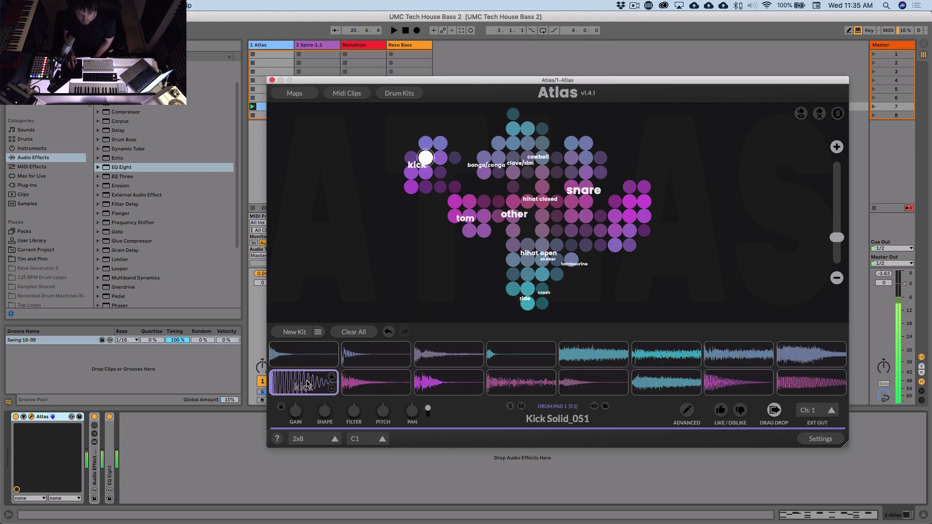
Replace the open hi-hat pad's sample with ALDR08 Hat Open 006
{"action": "left_click", "coordinate": [608, 392]}
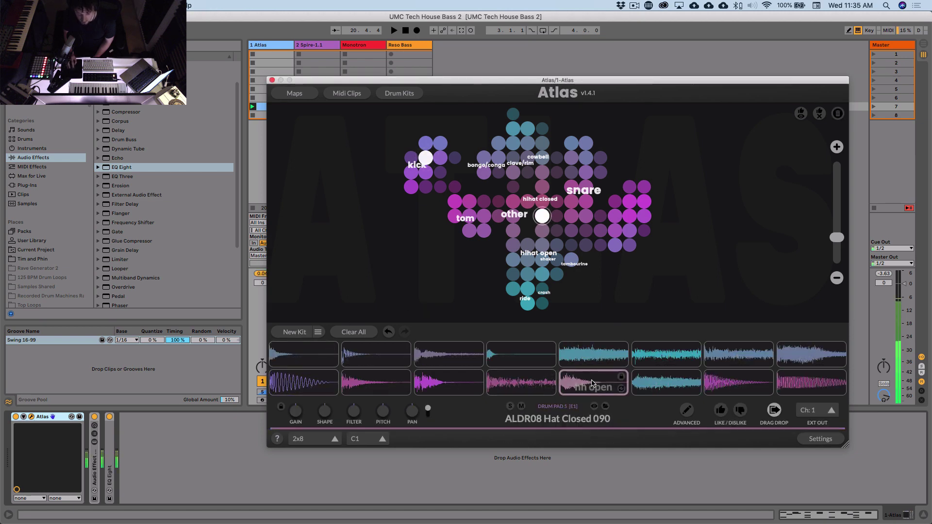
{"action": "left_click", "coordinate": [621, 389]}
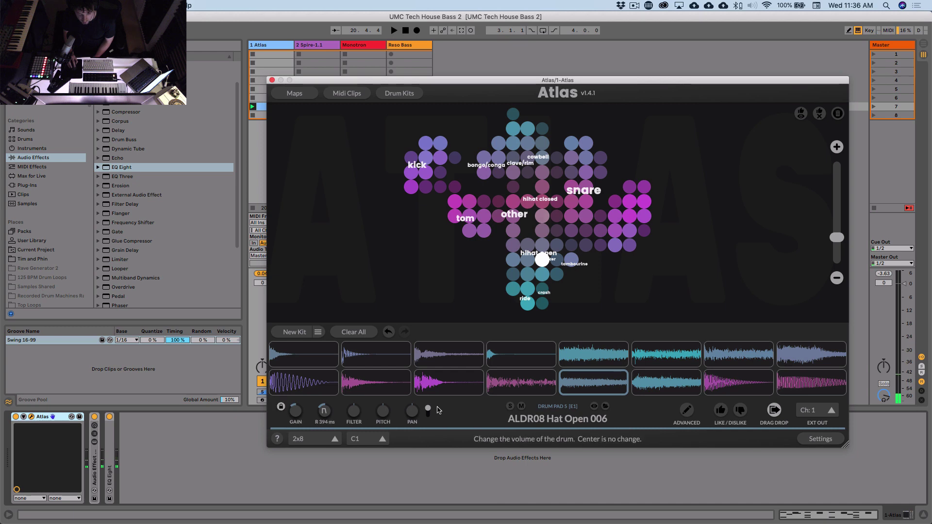
{"action": "mouse_move", "coordinate": [575, 384]}
Swap the clap pad's sample for ALDR08 Clap Clubby 071 and audition it against the kick
{"action": "left_click", "coordinate": [376, 383]}
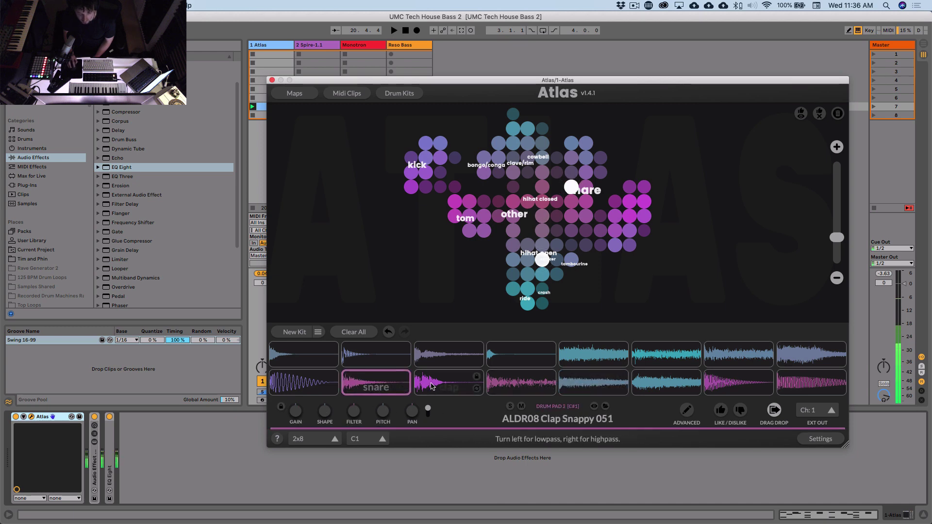
{"action": "left_click", "coordinate": [433, 385]}
{"action": "left_click", "coordinate": [477, 389]}
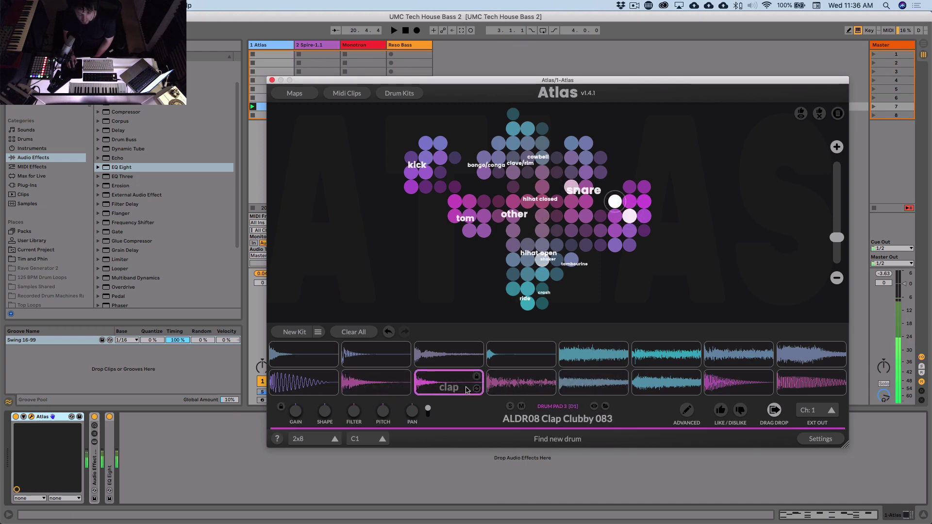
{"action": "left_click", "coordinate": [476, 389]}
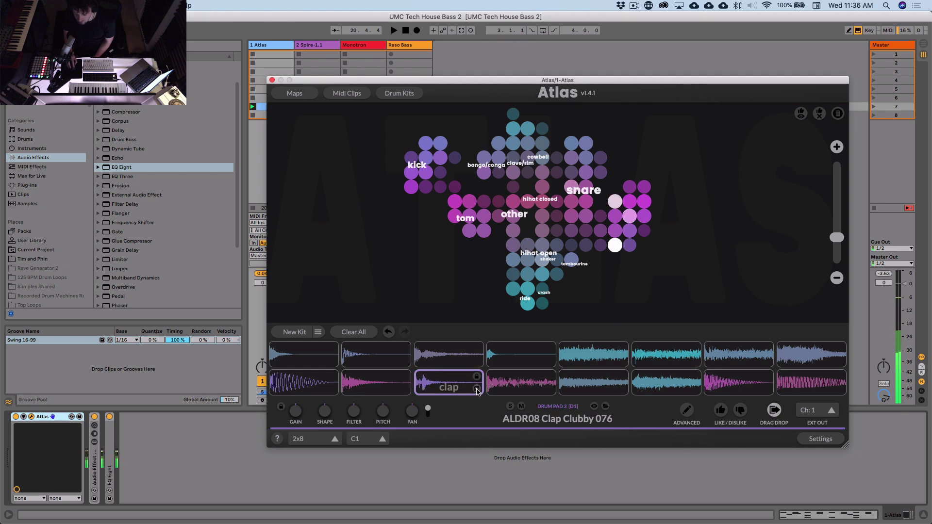
{"action": "left_click", "coordinate": [476, 389]}
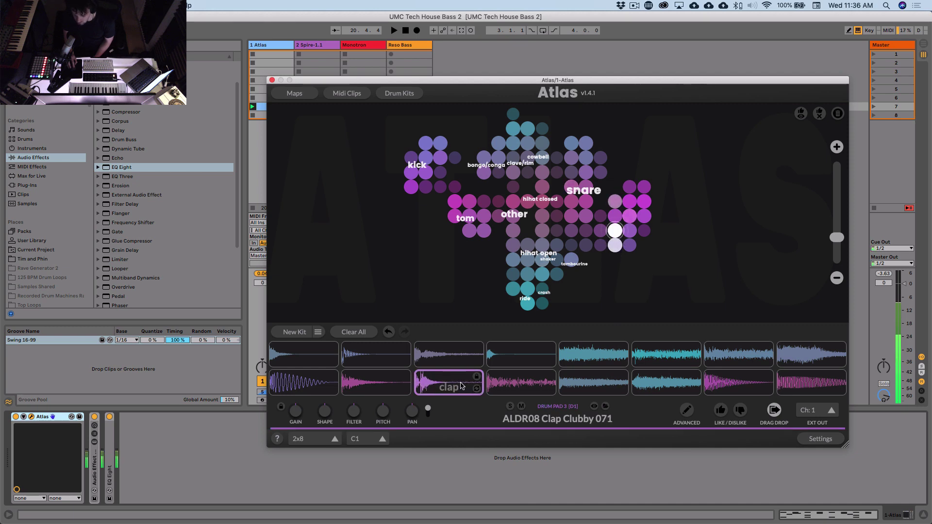
{"action": "left_click", "coordinate": [446, 383]}
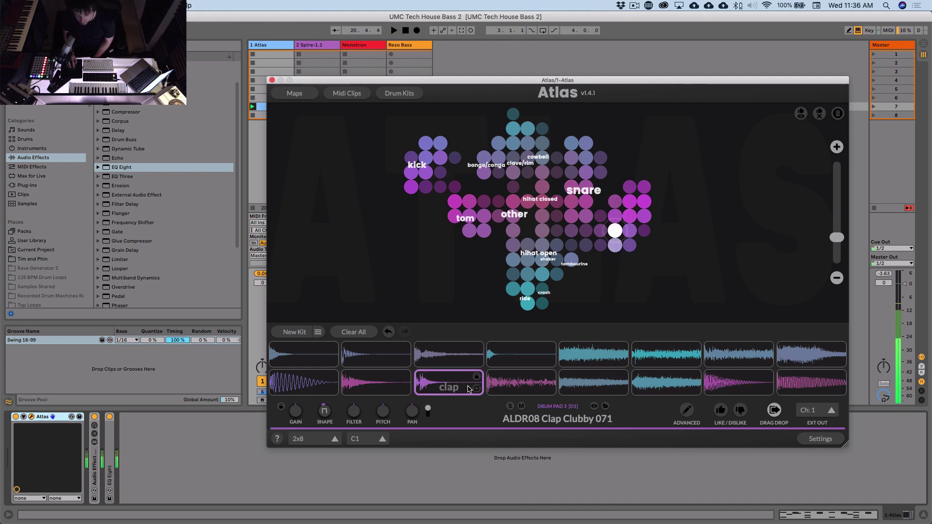
{"action": "left_click", "coordinate": [446, 384]}
{"action": "left_click", "coordinate": [302, 382]}
{"action": "left_click", "coordinate": [446, 384]}
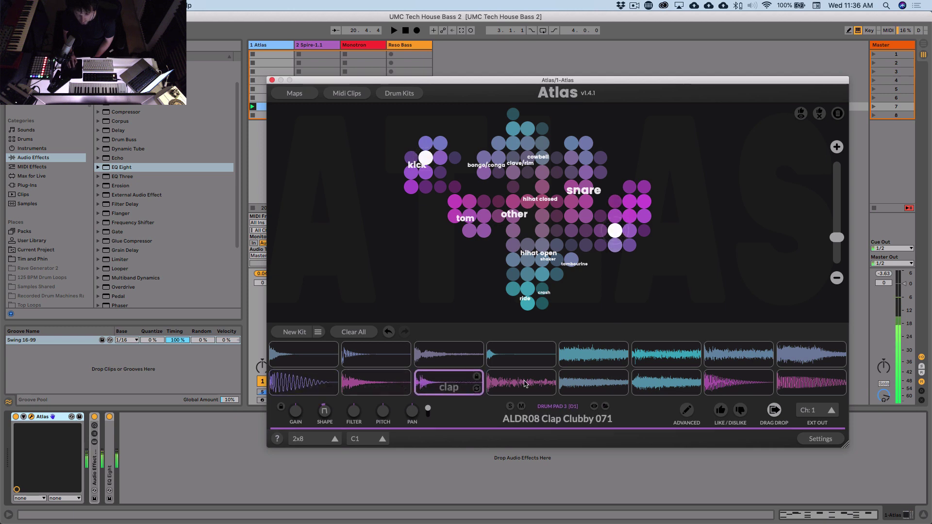
Replace the closed hi-hat pad's sample with ALDR08 Hat Closed 094, and close the Atlas window
{"action": "left_click", "coordinate": [572, 386]}
{"action": "left_click", "coordinate": [530, 385]}
{"action": "left_click", "coordinate": [530, 387]}
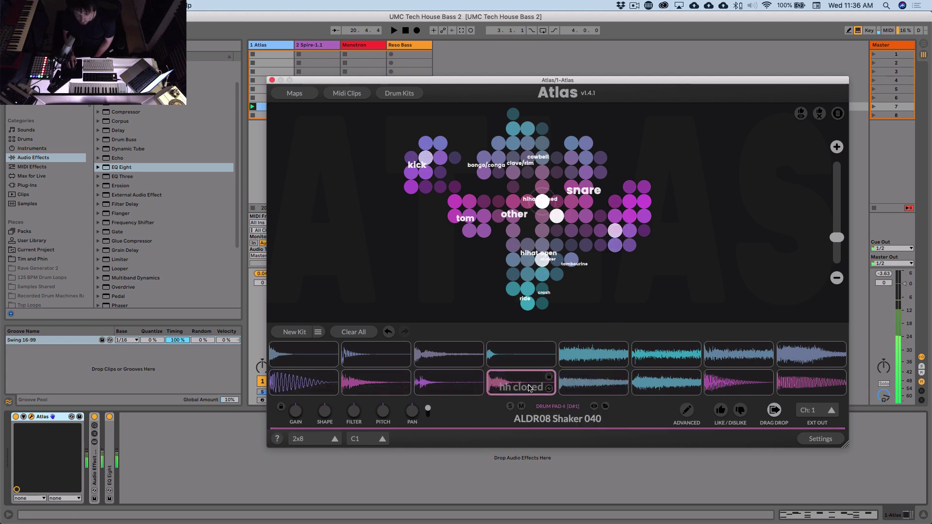
{"action": "left_click", "coordinate": [538, 387]}
{"action": "left_click", "coordinate": [542, 388]}
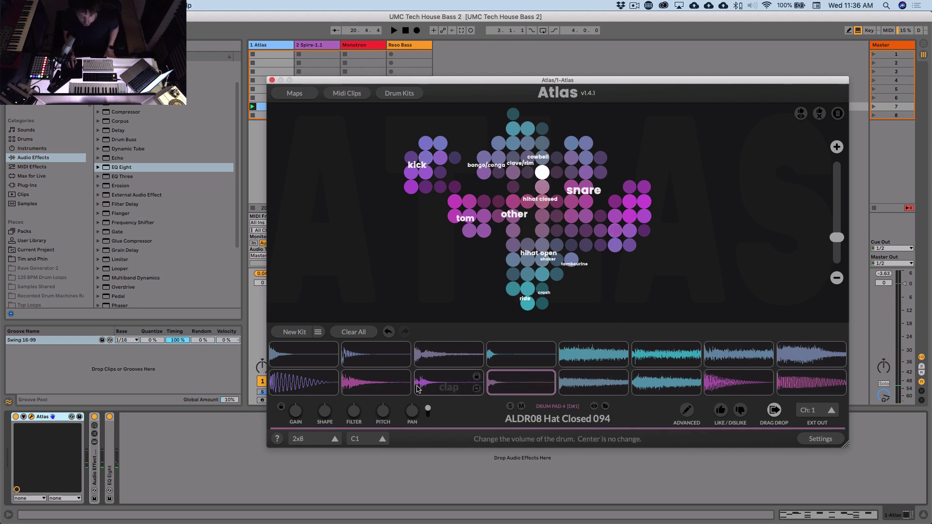
{"action": "left_click", "coordinate": [272, 80]}
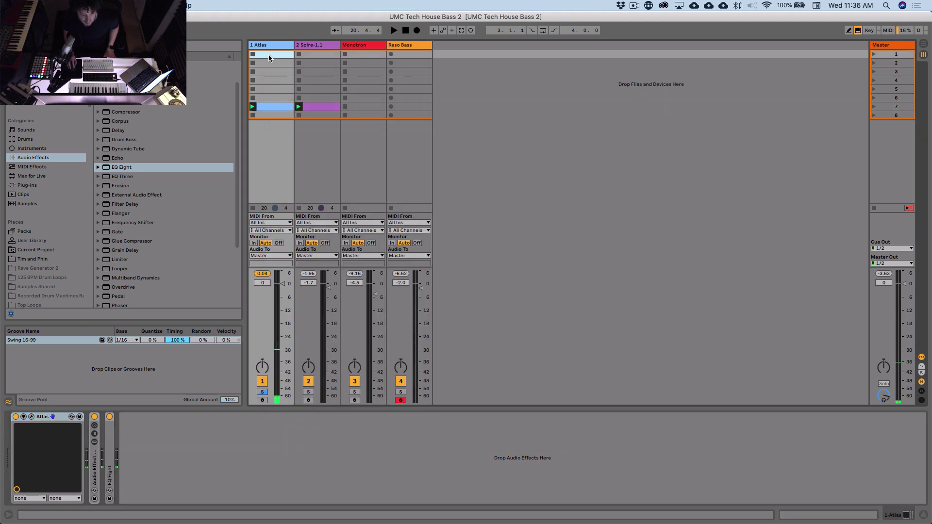
Create a MIDI clip in the Atlas track's first slot with a C1 kick note on each of the four beats
{"action": "double_click", "coordinate": [269, 55]}
{"action": "scroll", "coordinate": [129, 432], "scroll_direction": "down", "scroll_amount": 3}
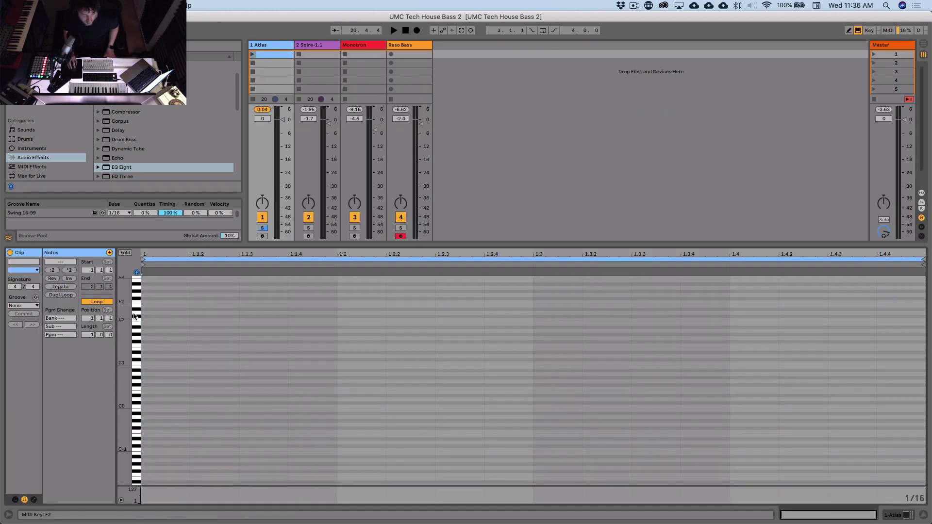
{"action": "double_click", "coordinate": [157, 365]}
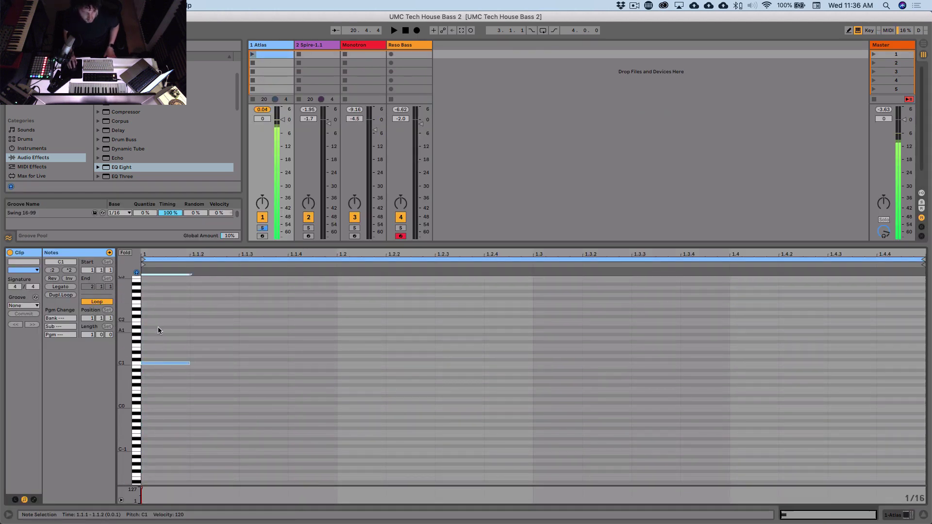
{"action": "left_click_drag", "start_coordinate": [159, 329], "coordinate": [318, 403]}
{"action": "key", "text": "super+d"}
{"action": "key", "text": "super+d"}
{"action": "key", "text": "super+d"}
Add D1 clap notes on beats 2 and 4 of the drum clip
{"action": "left_click", "coordinate": [344, 356]}
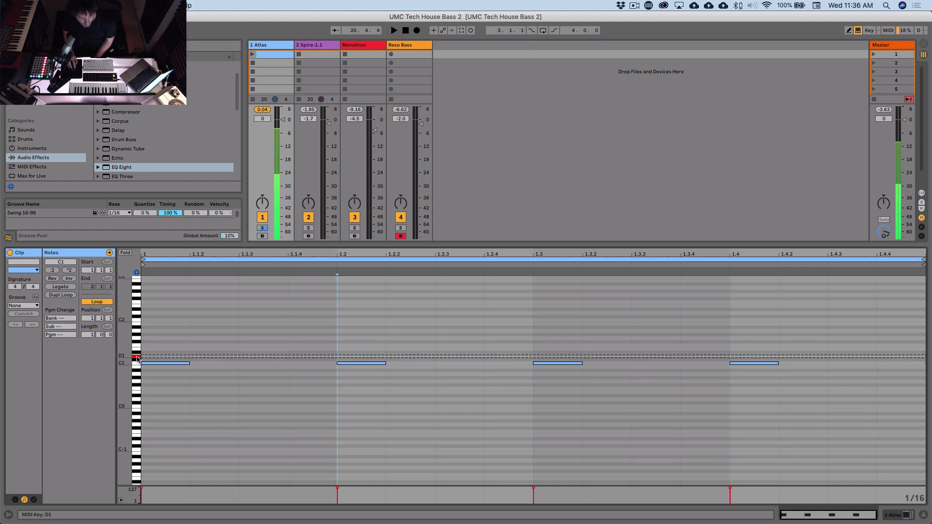
{"action": "double_click", "coordinate": [373, 358]}
{"action": "double_click", "coordinate": [748, 360]}
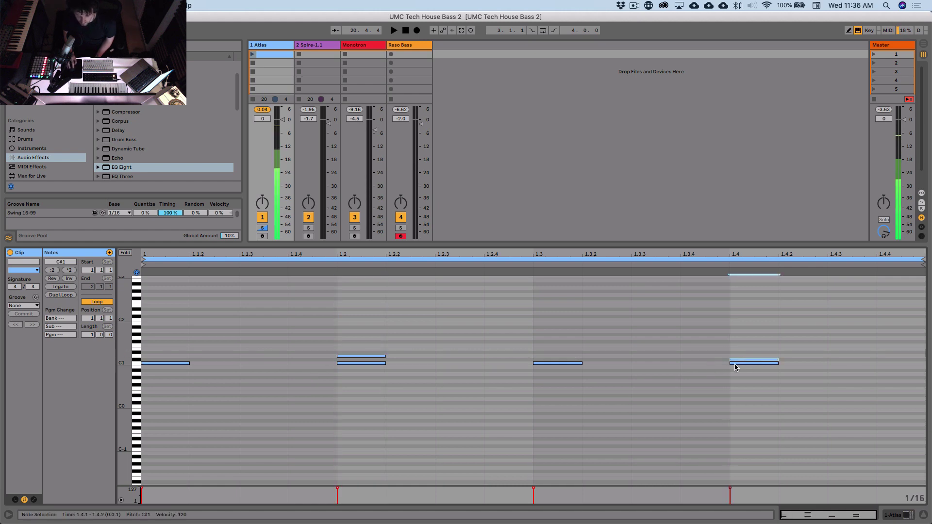
{"action": "left_click", "coordinate": [689, 367]}
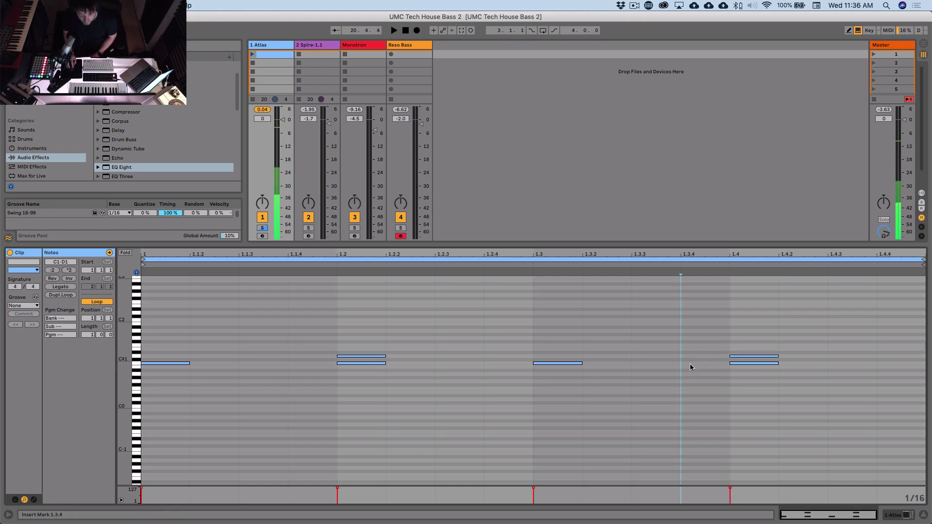
Add E1 open hi-hat notes on every offbeat of the bar, from 1.1.3 to 1.4.3
{"action": "left_click", "coordinate": [138, 350]}
{"action": "double_click", "coordinate": [244, 349]}
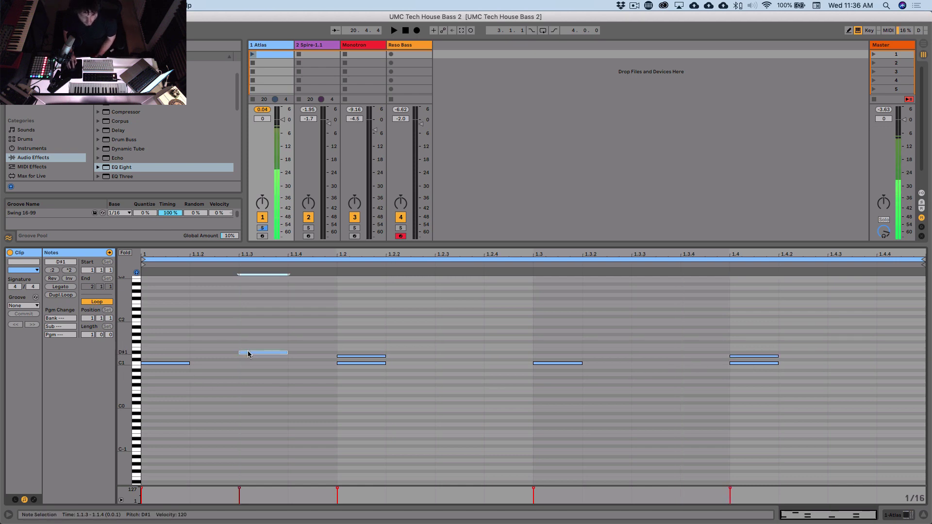
{"action": "left_click_drag", "start_coordinate": [158, 334], "coordinate": [332, 353]}
{"action": "key", "text": "super+d"}
{"action": "key", "text": "super+d"}
{"action": "key", "text": "super+d"}
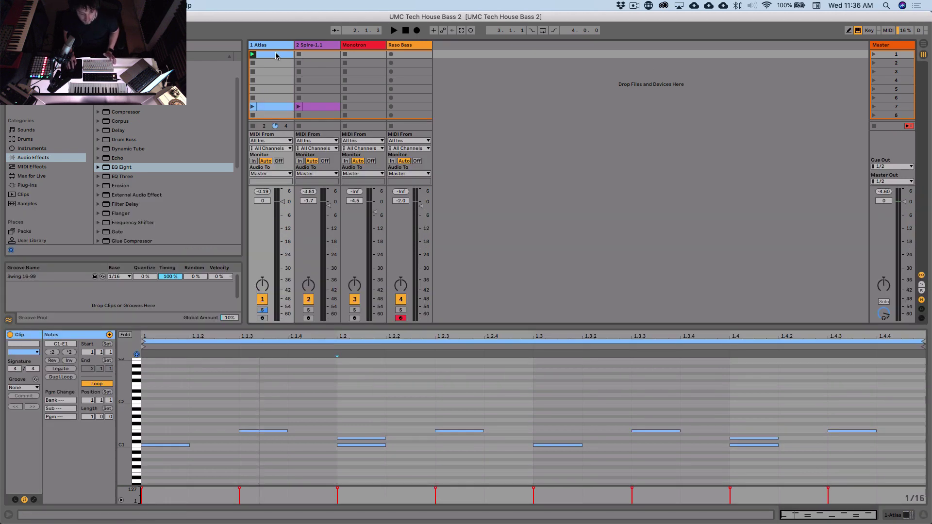
Play the drum clip and replace the open hi-hat pad's sample with ALDR08 Hat Open 049 in Atlas, closing its window
{"action": "key", "text": "space"}
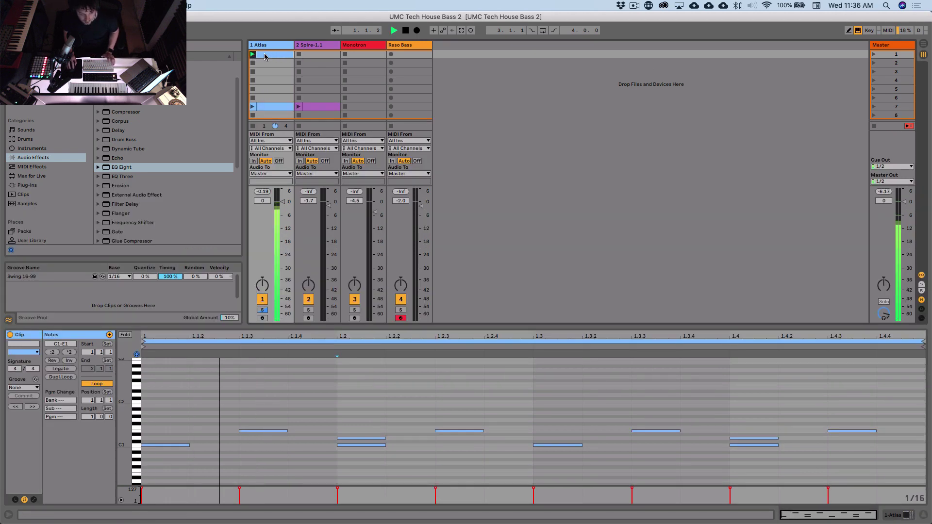
{"action": "double_click", "coordinate": [271, 47]}
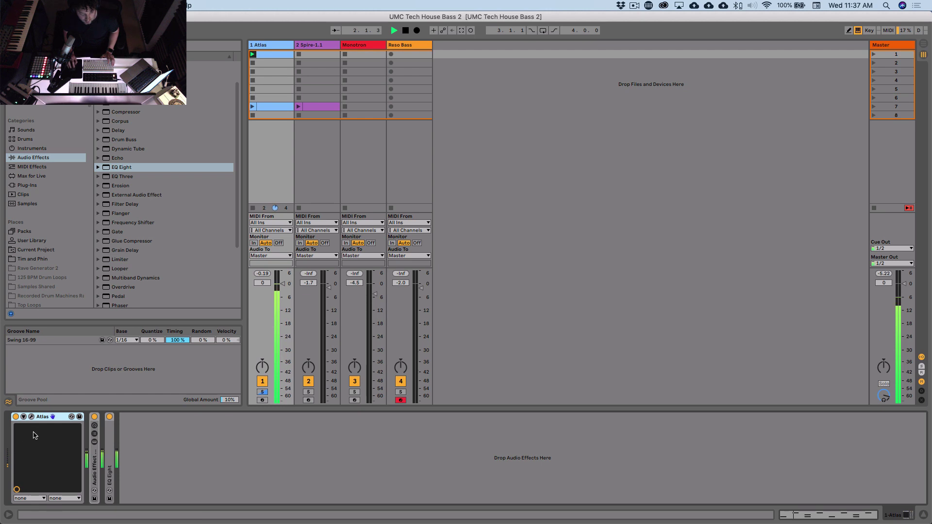
{"action": "left_click", "coordinate": [31, 416]}
{"action": "left_click", "coordinate": [614, 386]}
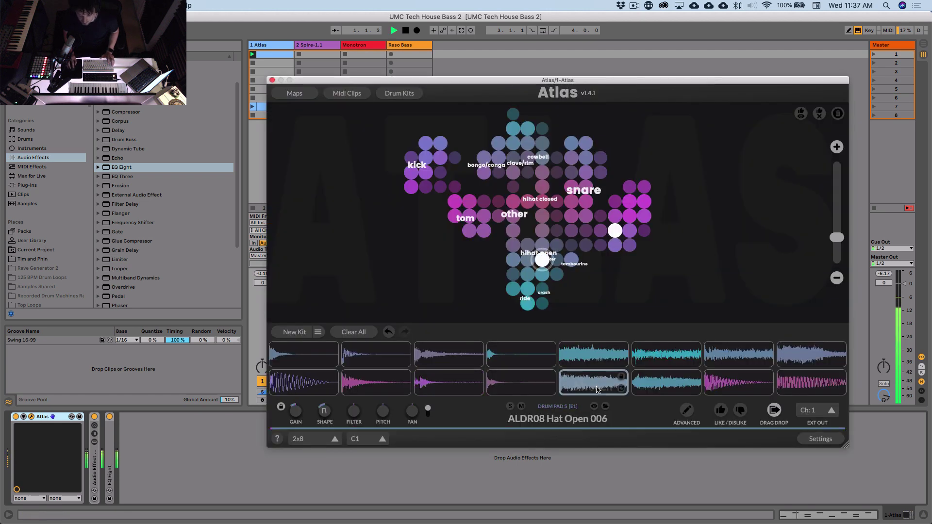
{"action": "left_click", "coordinate": [621, 389]}
{"action": "left_click", "coordinate": [621, 388]}
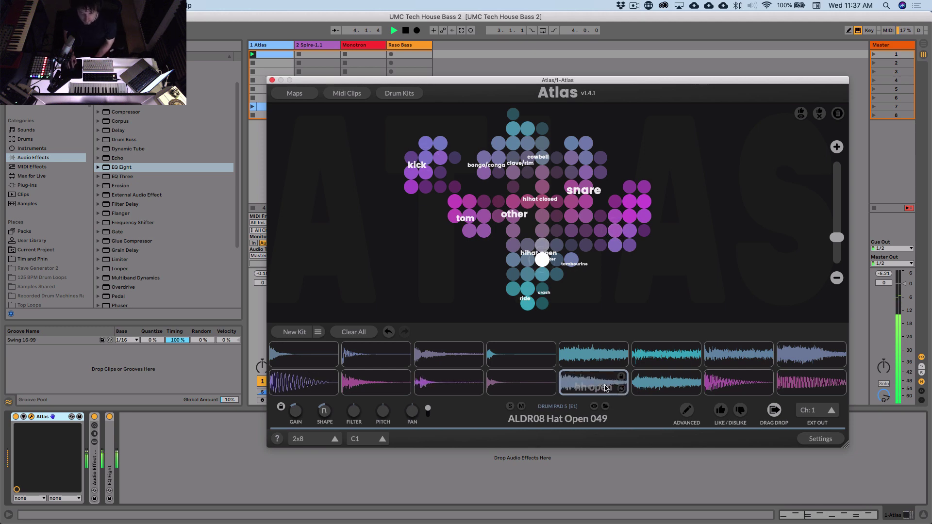
{"action": "left_click", "coordinate": [272, 80]}
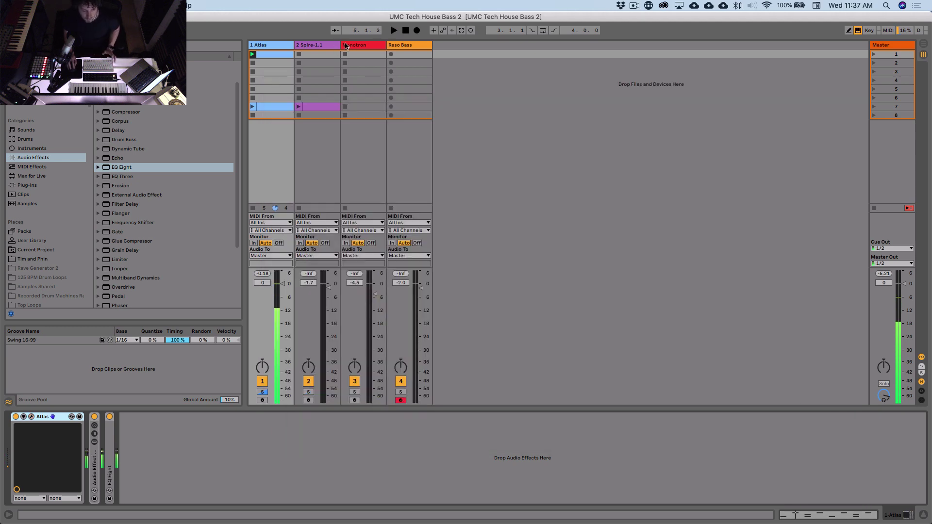
Bypass the Multiband Dynamics, EQ Eight and Compressor on the Spire track
{"action": "left_click", "coordinate": [323, 46]}
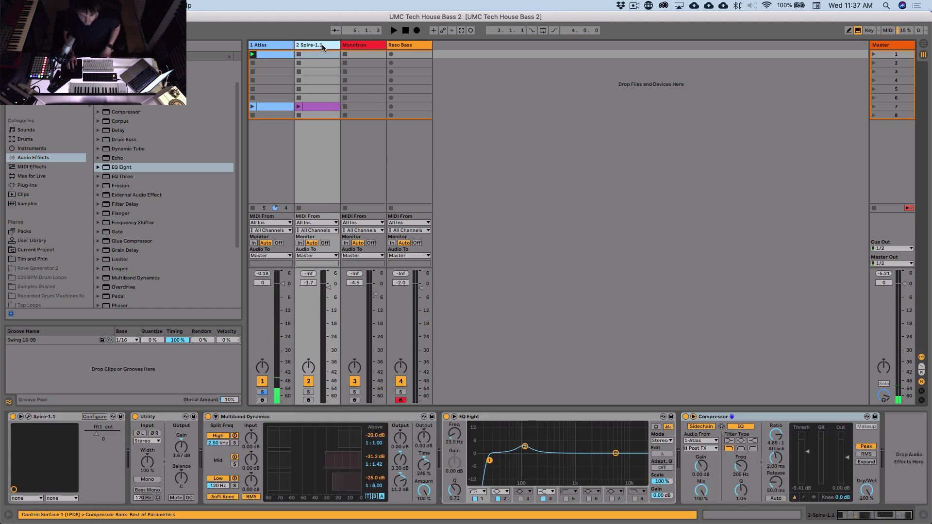
{"action": "left_click", "coordinate": [61, 421]}
{"action": "left_click", "coordinate": [446, 416]}
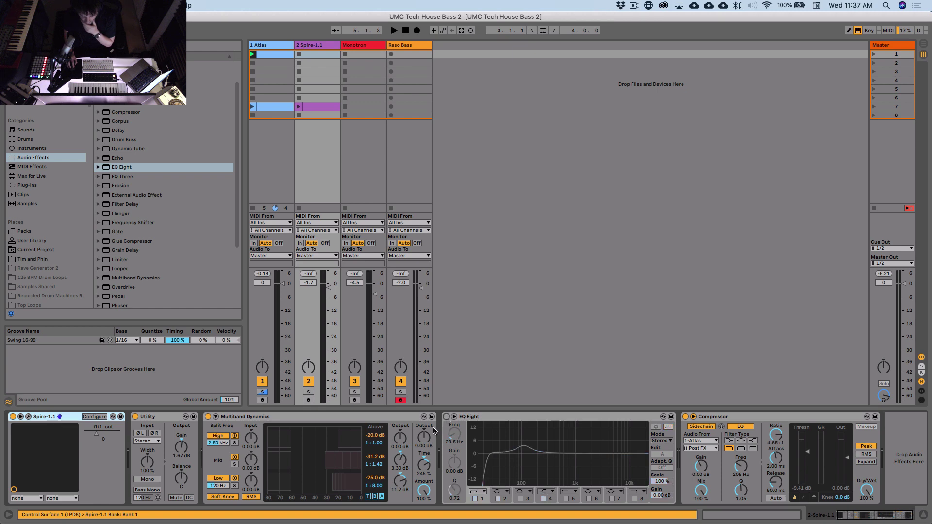
{"action": "left_click", "coordinate": [208, 416]}
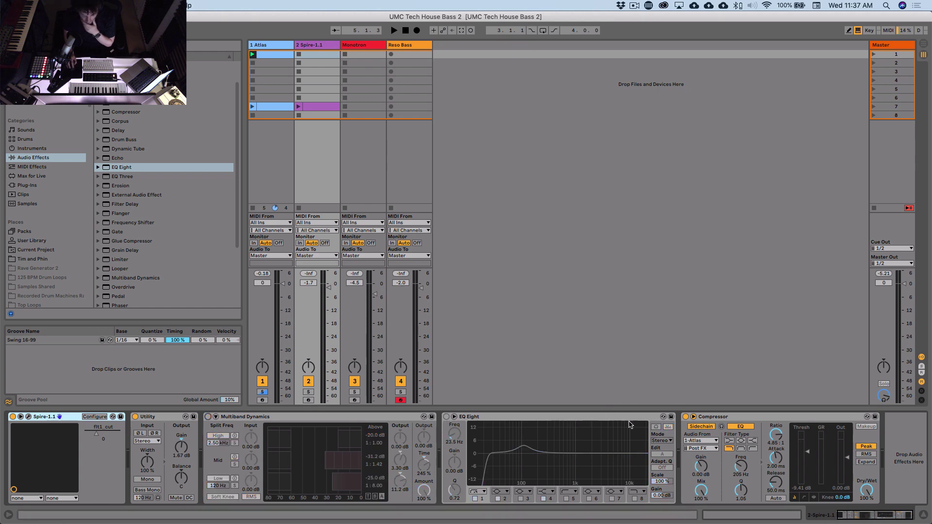
{"action": "left_click", "coordinate": [685, 416]}
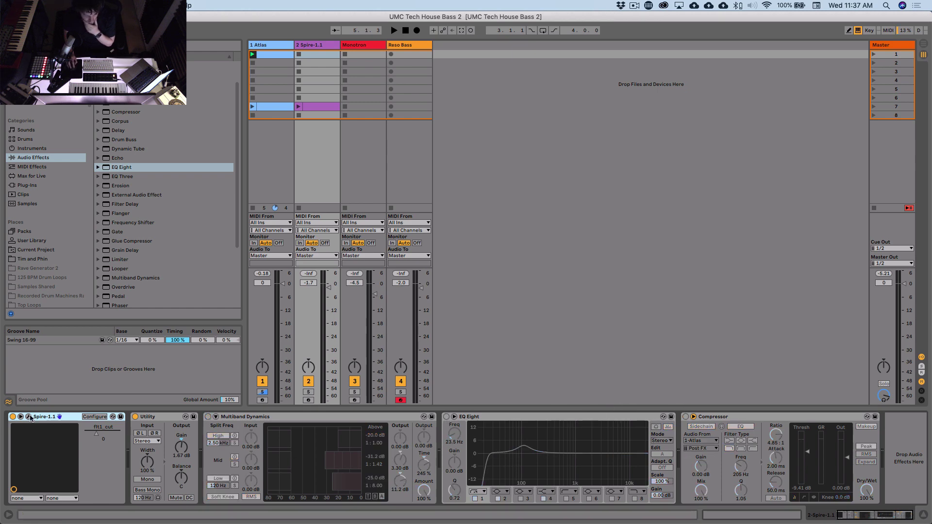
Open the Spire synth's editor, reset it to the init patch and arm the Spire track
{"action": "left_click", "coordinate": [29, 416]}
{"action": "left_click_drag", "start_coordinate": [676, 41], "coordinate": [590, 79]}
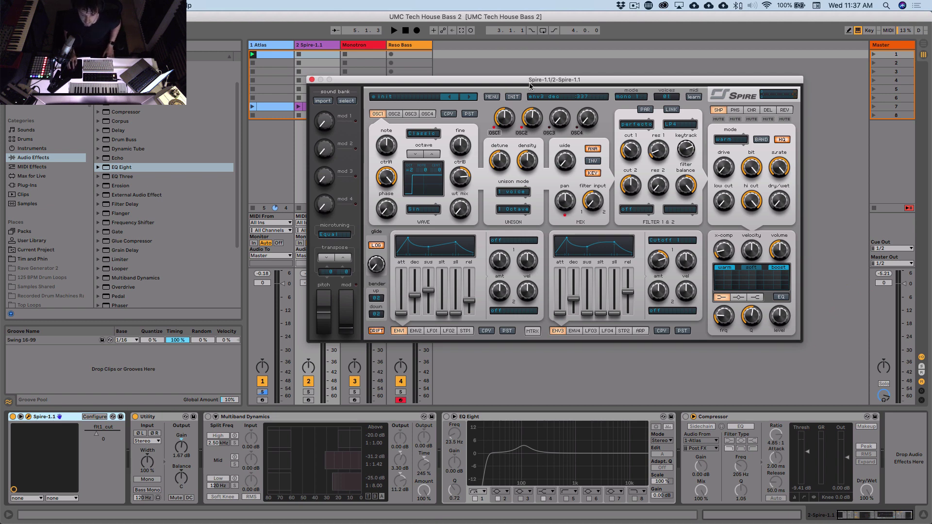
{"action": "left_click_drag", "start_coordinate": [529, 83], "coordinate": [521, 84]}
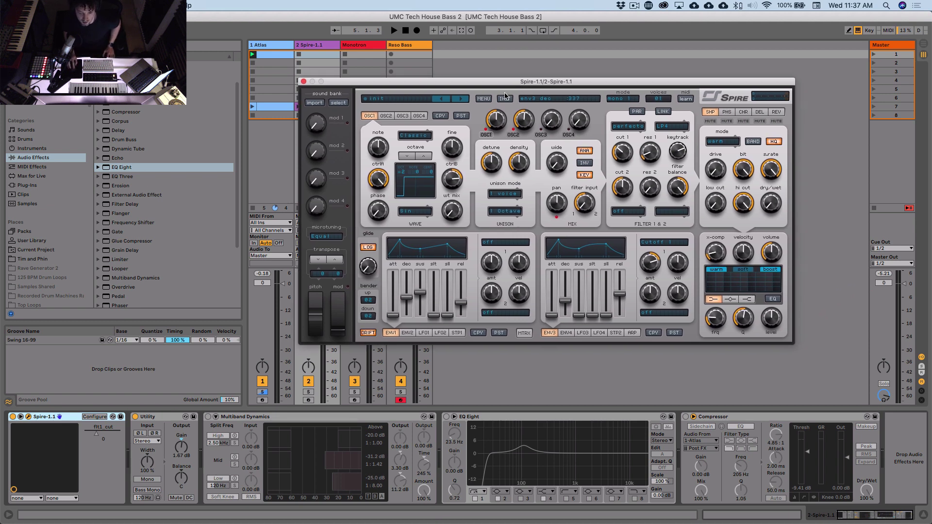
{"action": "left_click", "coordinate": [505, 99]}
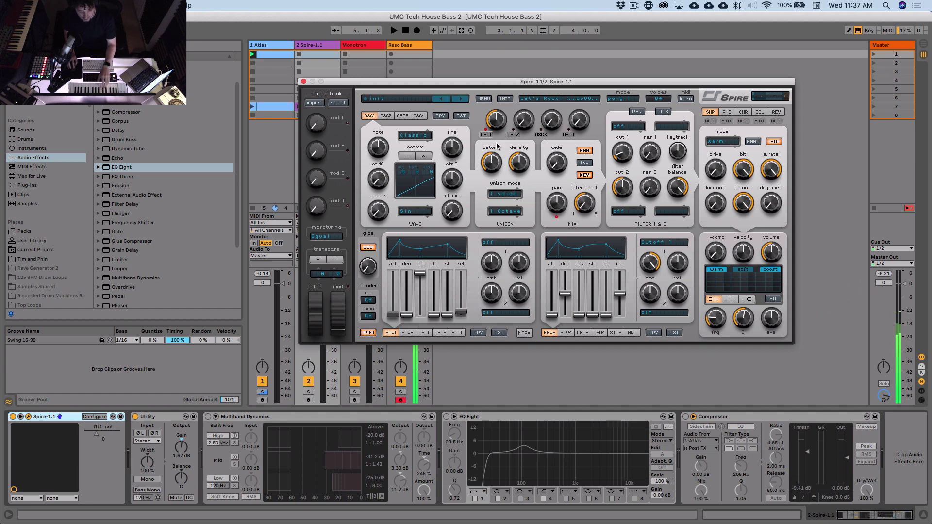
{"action": "left_click_drag", "start_coordinate": [466, 83], "coordinate": [548, 67]}
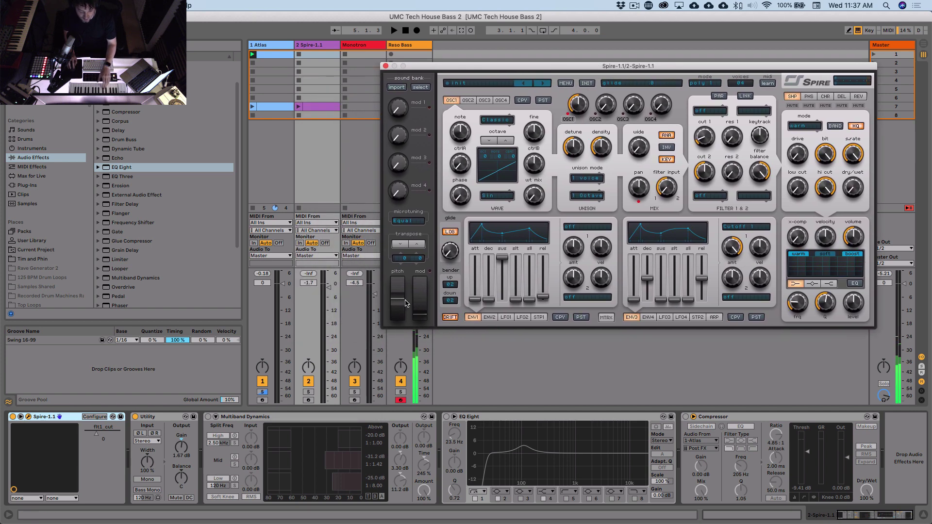
{"action": "left_click", "coordinate": [308, 401]}
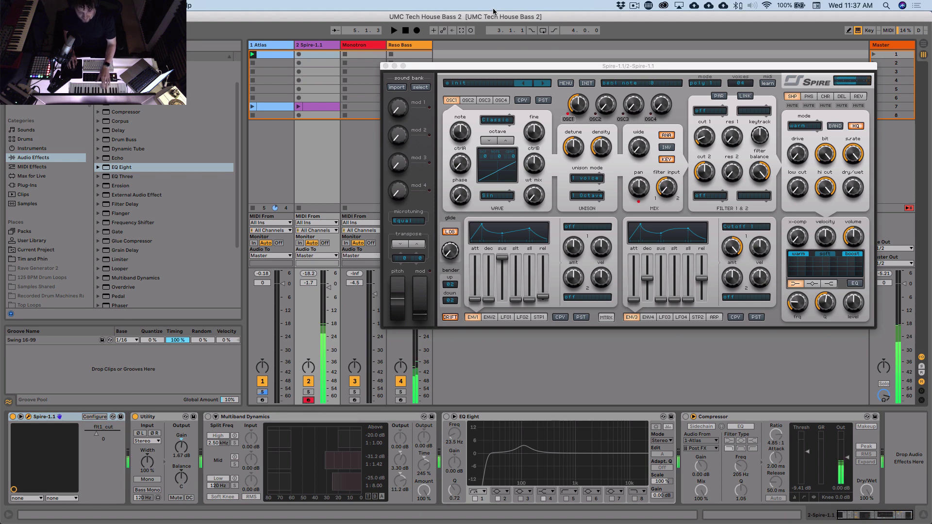
{"action": "left_click_drag", "start_coordinate": [553, 67], "coordinate": [459, 69]}
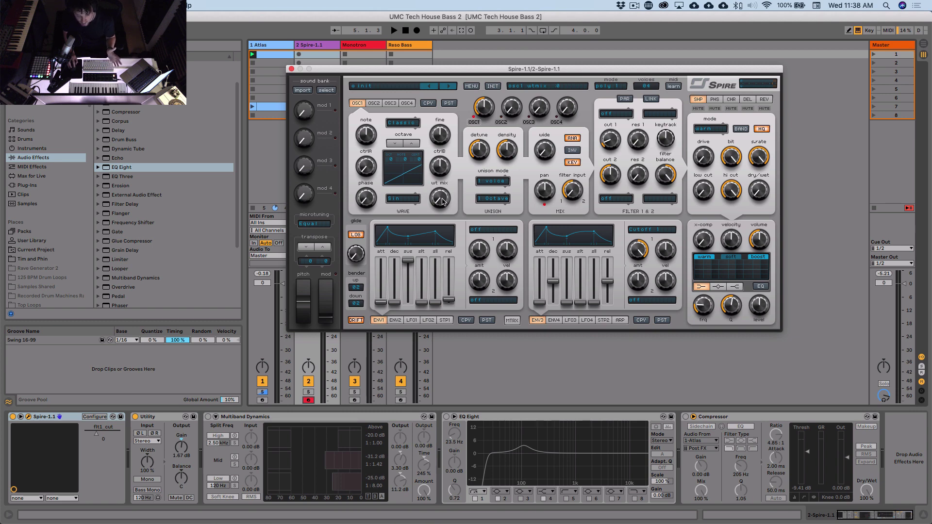
Try oscillator 1's wt mix at 1000 with the Sin wave and return the mix to 0
{"action": "left_click_drag", "start_coordinate": [442, 201], "coordinate": [432, 189]}
{"action": "left_click", "coordinate": [398, 199]}
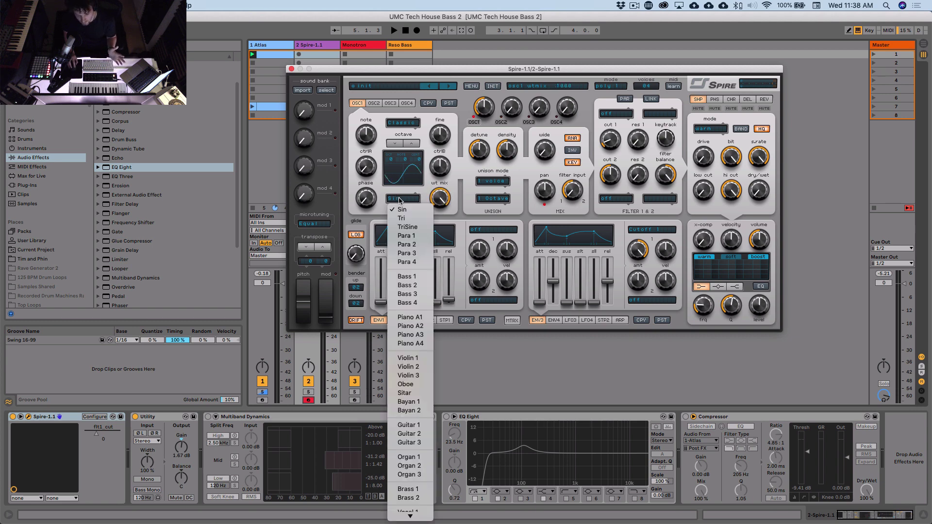
{"action": "left_click", "coordinate": [448, 209]}
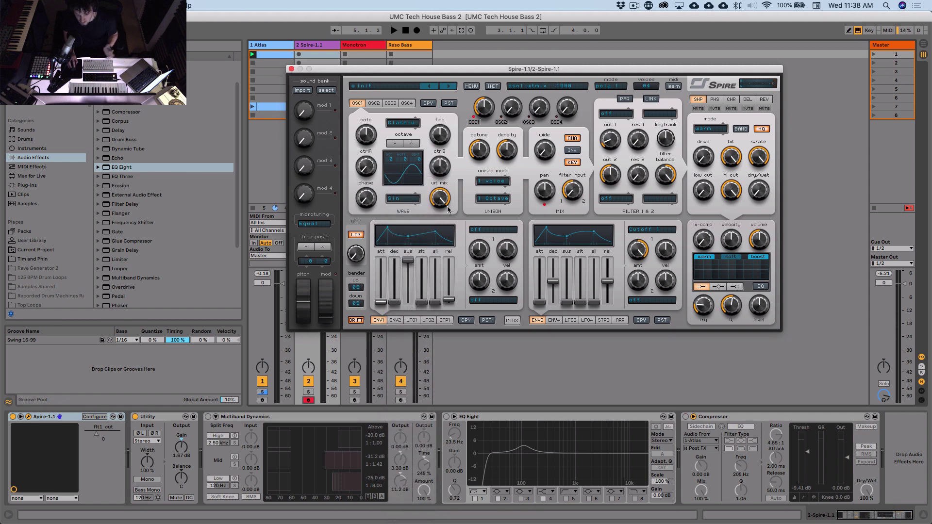
{"action": "left_click_drag", "start_coordinate": [448, 208], "coordinate": [439, 185]}
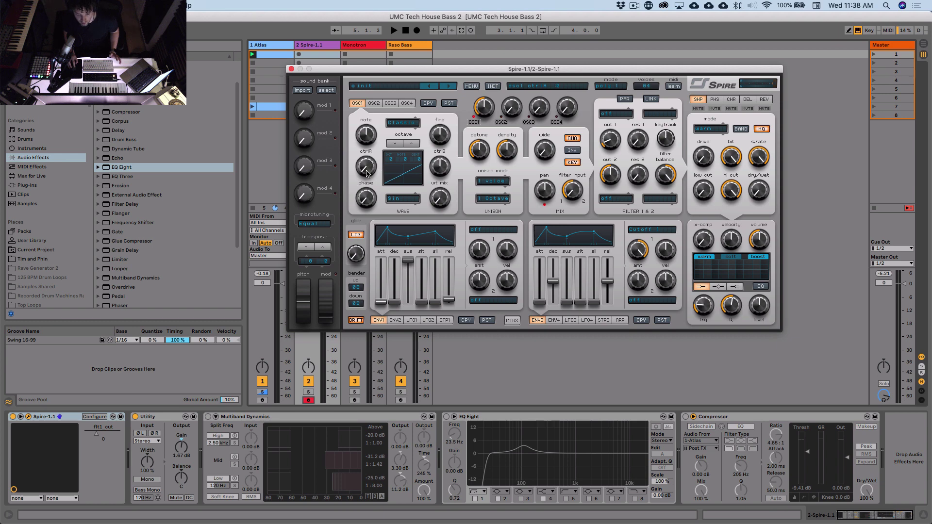
Set oscillator 1's ctrlA to 500 for a square wave and lower its octave to -2
{"action": "left_click_drag", "start_coordinate": [367, 173], "coordinate": [380, 54]}
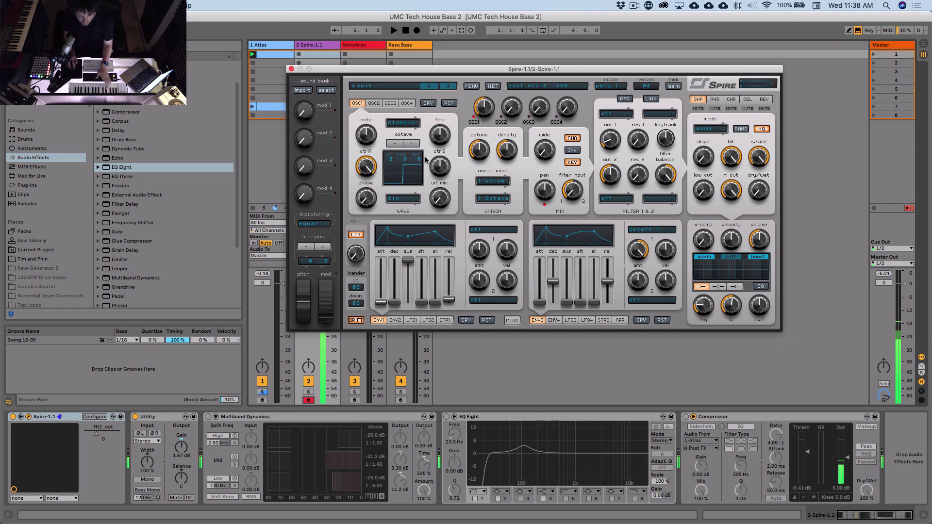
{"action": "left_click", "coordinate": [396, 144]}
{"action": "left_click", "coordinate": [396, 143]}
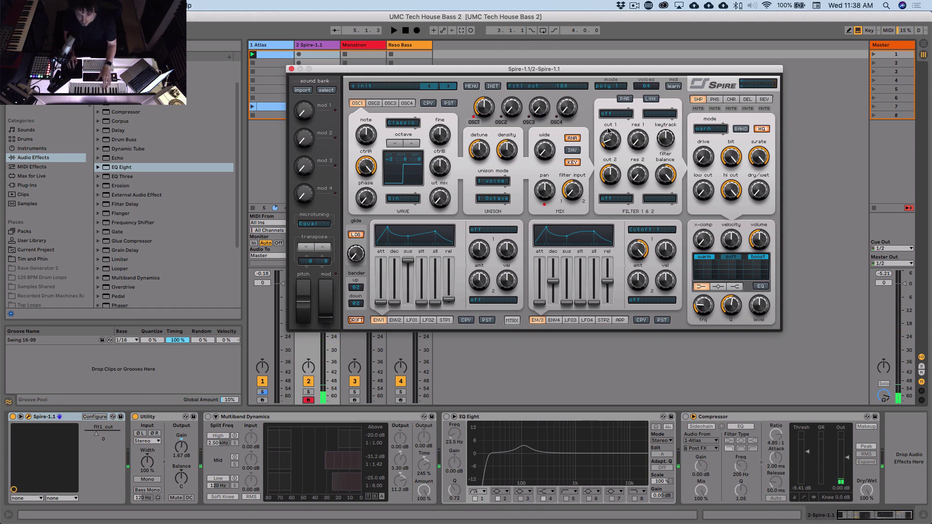
Set filter 1 to perfecto LP4, zero ENV3's Cutoff 1 amount and set the cutoff to about 256
{"action": "left_click", "coordinate": [620, 117]}
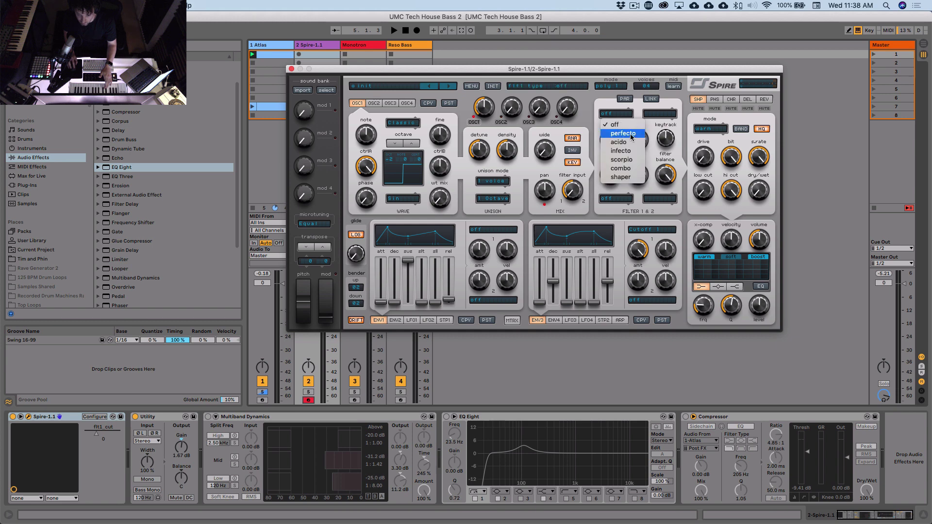
{"action": "left_click", "coordinate": [652, 141]}
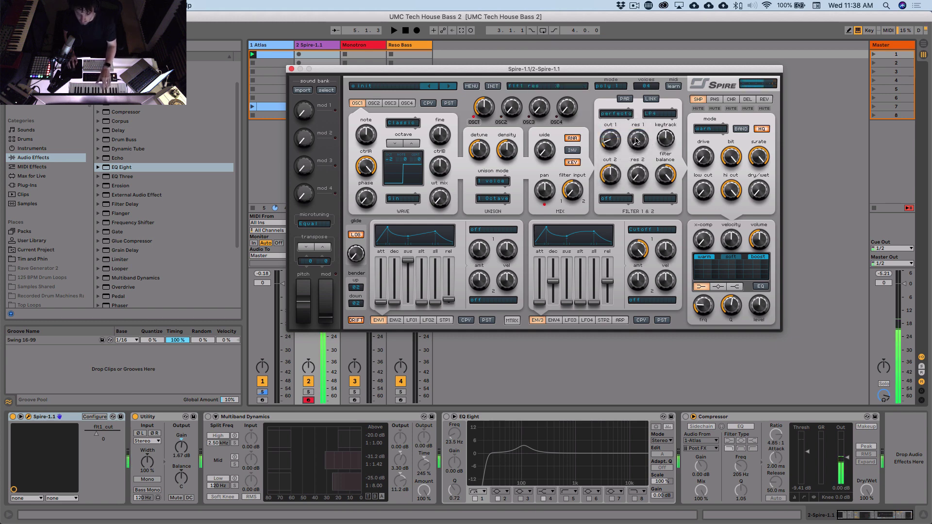
{"action": "left_click_drag", "start_coordinate": [616, 132], "coordinate": [616, 143]}
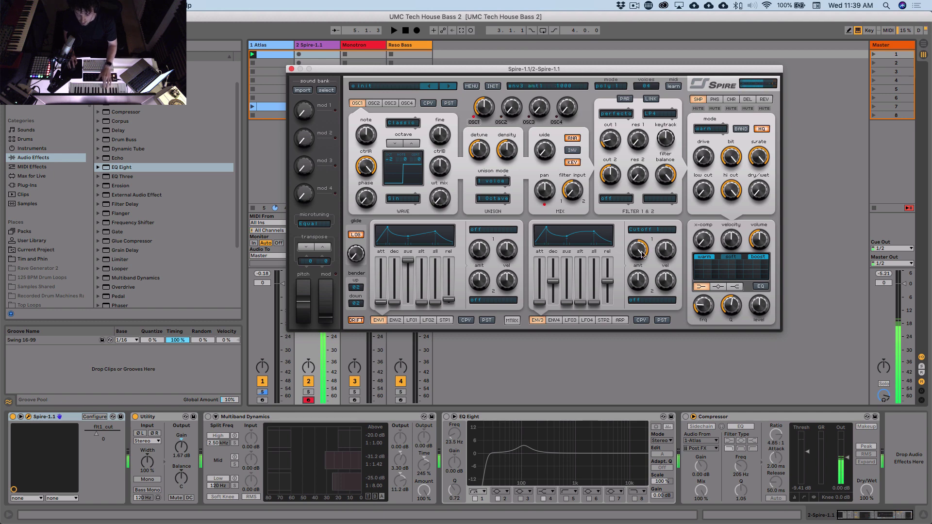
{"action": "left_click_drag", "start_coordinate": [643, 254], "coordinate": [638, 291]}
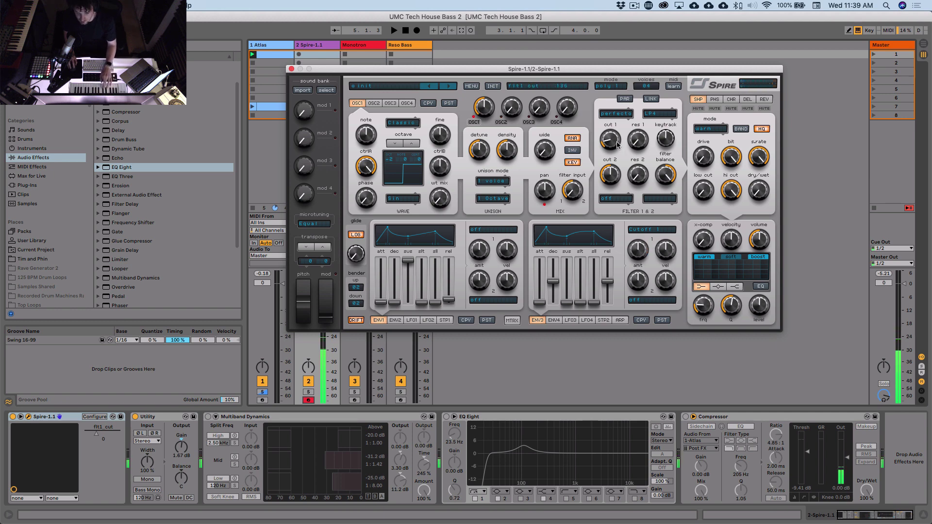
{"action": "mouse_move", "coordinate": [618, 145]}
{"action": "left_mouse_down"}
{"action": "mouse_move", "coordinate": [620, 120]}
{"action": "mouse_move", "coordinate": [614, 150]}
{"action": "left_mouse_up"}
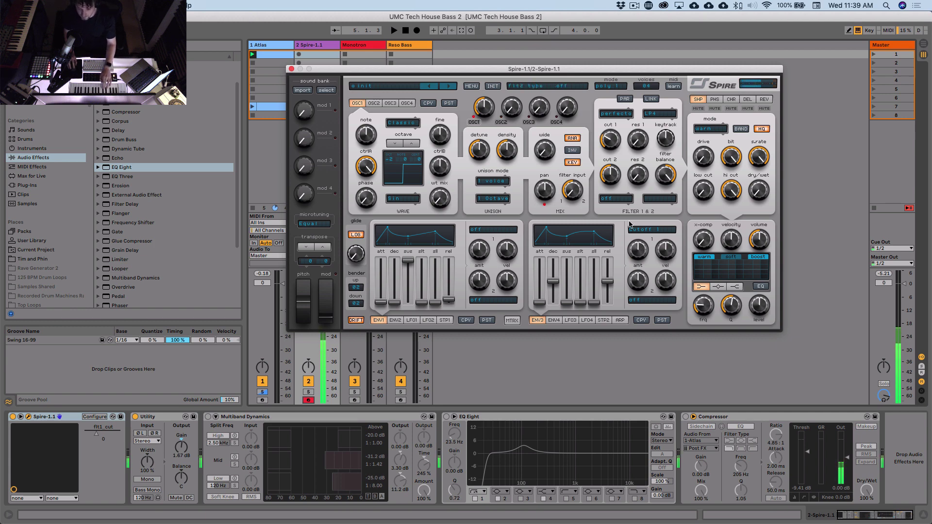
Raise ENV3's Cutoff 1 amount partway and shorten its decay slightly for a plucky filter sweep
{"action": "left_click_drag", "start_coordinate": [646, 251], "coordinate": [644, 256]}
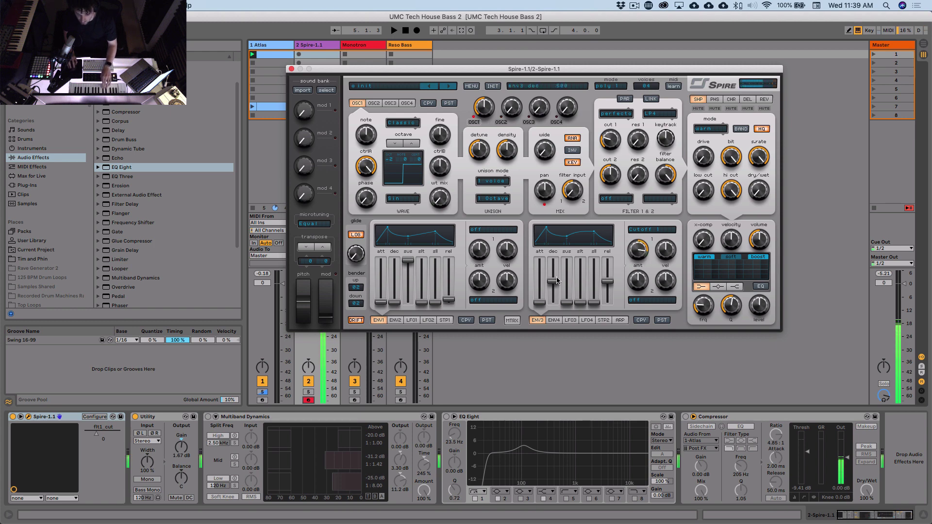
{"action": "left_click_drag", "start_coordinate": [556, 281], "coordinate": [554, 286]}
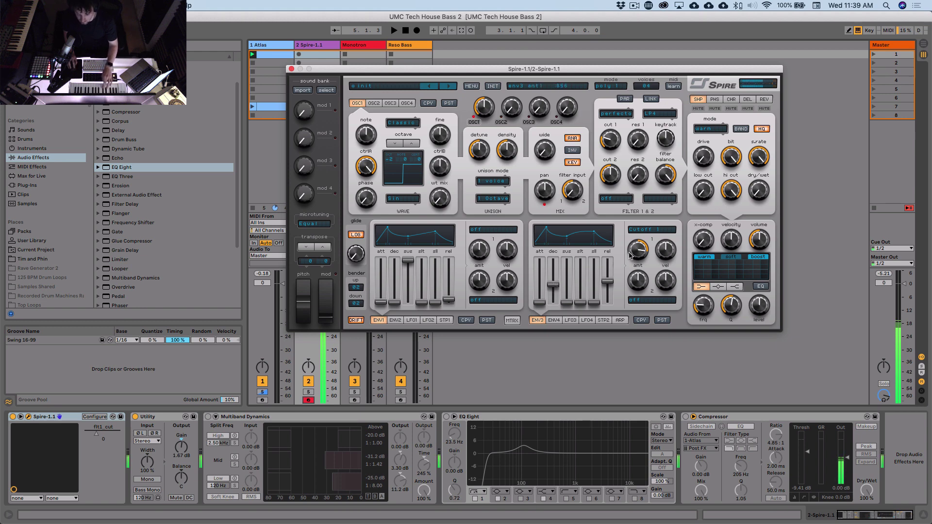
{"action": "left_click_drag", "start_coordinate": [639, 260], "coordinate": [641, 266]}
Add a Utility effect after the Compressor on the Spire track and set its gain to 6.67 dB
{"action": "left_click_drag", "start_coordinate": [589, 71], "coordinate": [719, 42]}
{"action": "scroll", "coordinate": [126, 229], "scroll_direction": "down", "scroll_amount": 5}
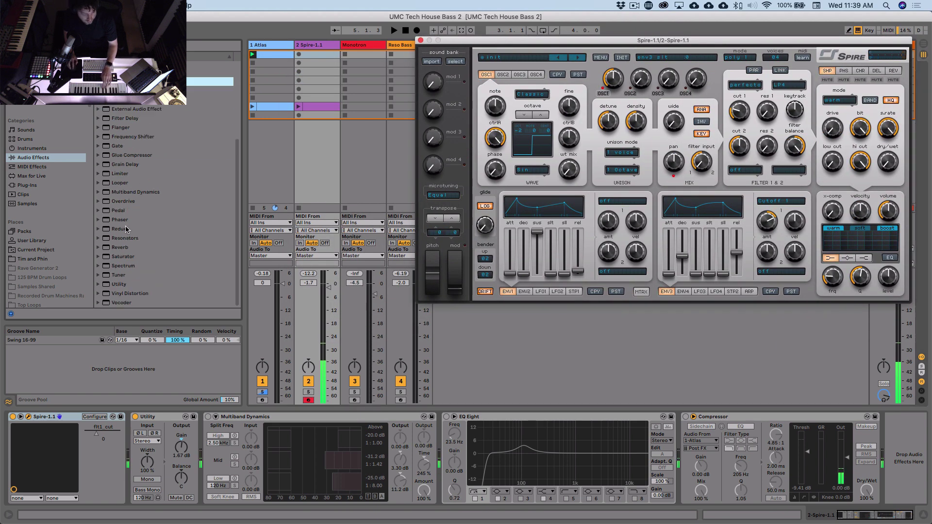
{"action": "left_click_drag", "start_coordinate": [119, 284], "coordinate": [892, 447]}
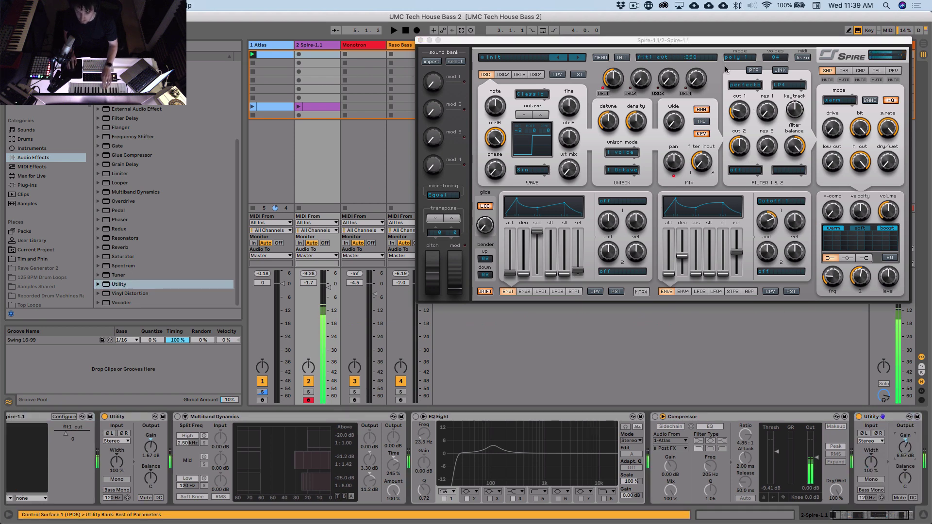
Fine-tune ENV3's Cutoff 1 amount and add a little resonance to filter 1
{"action": "left_click_drag", "start_coordinate": [721, 40], "coordinate": [612, 69]}
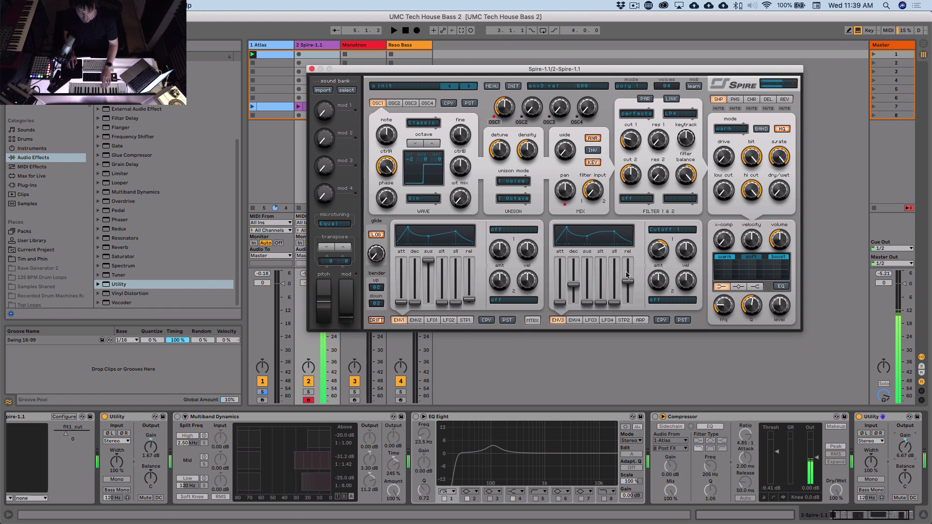
{"action": "left_click_drag", "start_coordinate": [660, 254], "coordinate": [661, 252]}
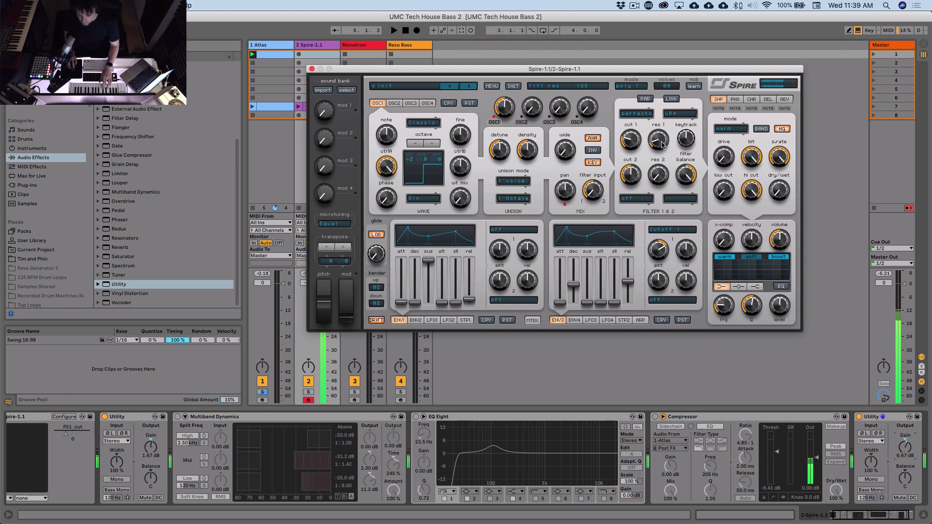
{"action": "scroll", "coordinate": [663, 143], "scroll_direction": "down", "scroll_amount": 5}
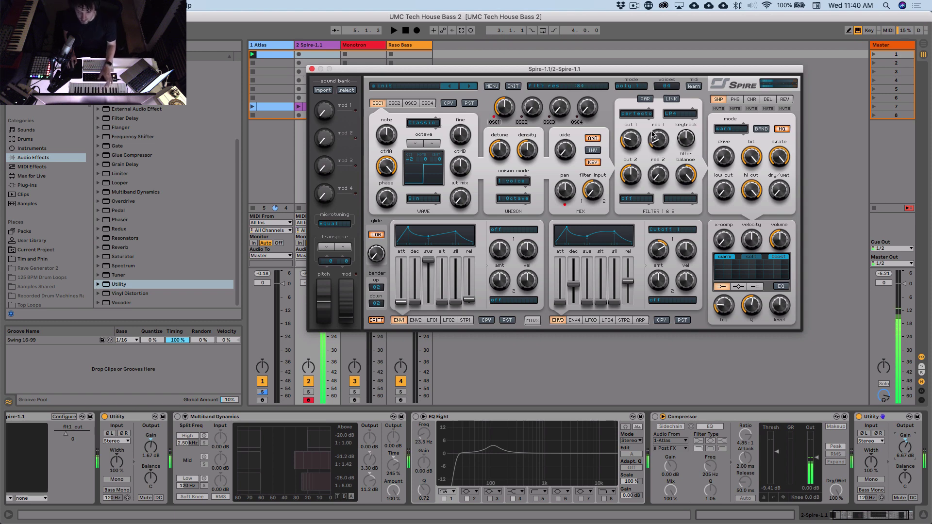
Set Spire's play mode to mono 1 Portamento Retrig with 01 voice
{"action": "left_click", "coordinate": [625, 89]}
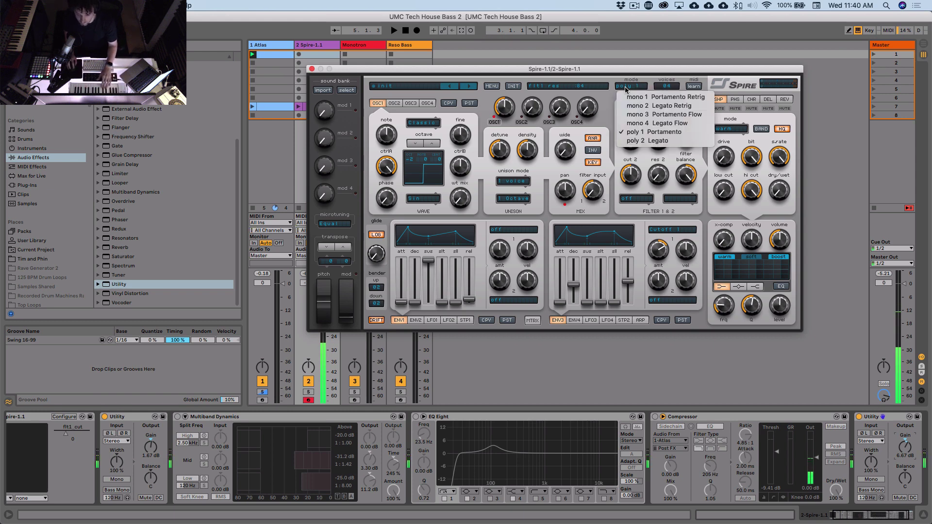
{"action": "left_click", "coordinate": [655, 97]}
{"action": "left_click", "coordinate": [667, 86]}
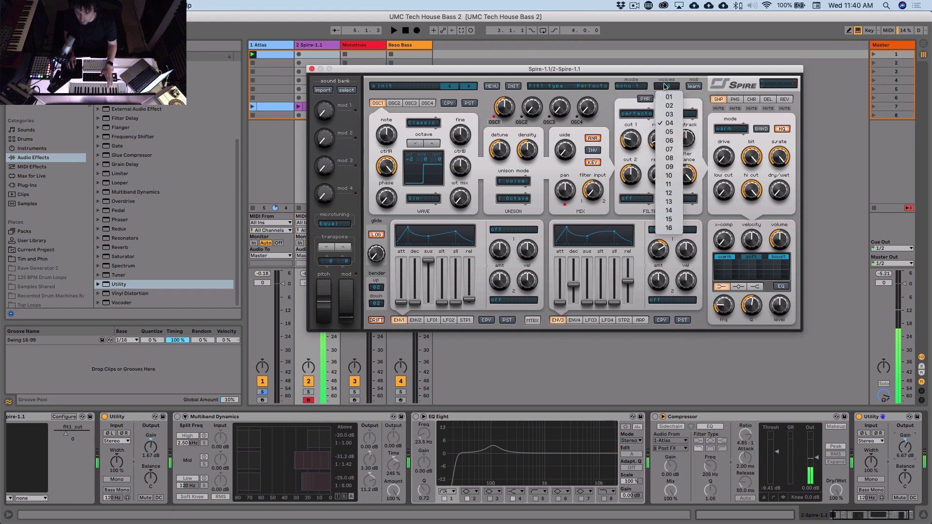
{"action": "left_click", "coordinate": [670, 98]}
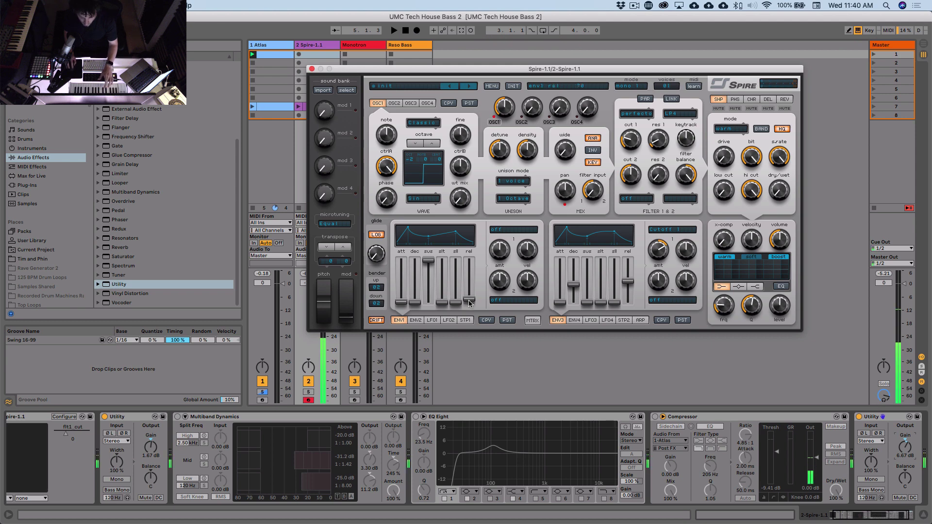
Shape ENV1 with zero attack, a medium-short decay and sustain at about half
{"action": "left_click_drag", "start_coordinate": [397, 309], "coordinate": [397, 297]}
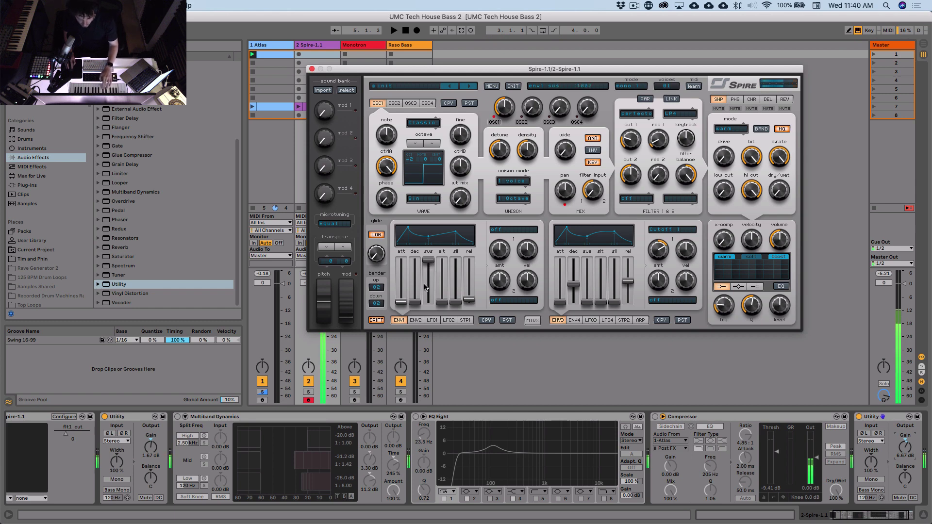
{"action": "left_click_drag", "start_coordinate": [416, 302], "coordinate": [413, 287]}
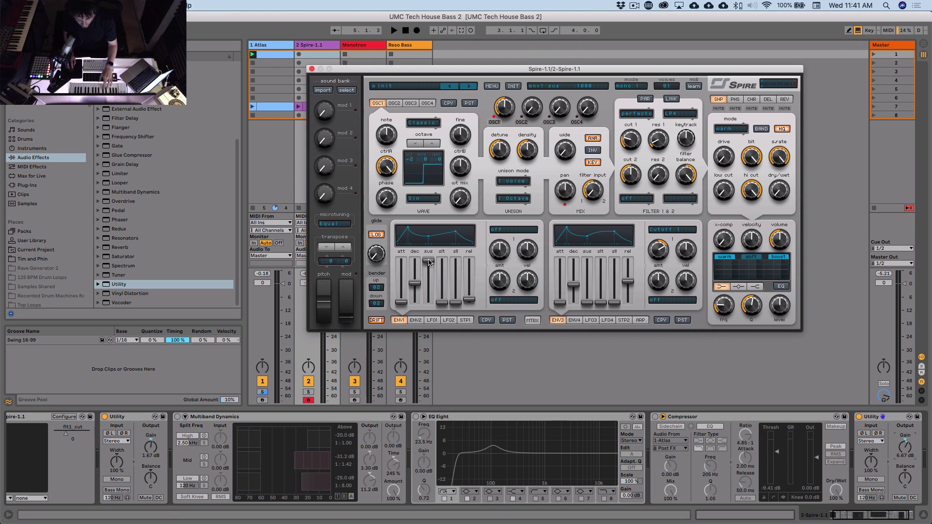
{"action": "left_click_drag", "start_coordinate": [429, 263], "coordinate": [416, 289]}
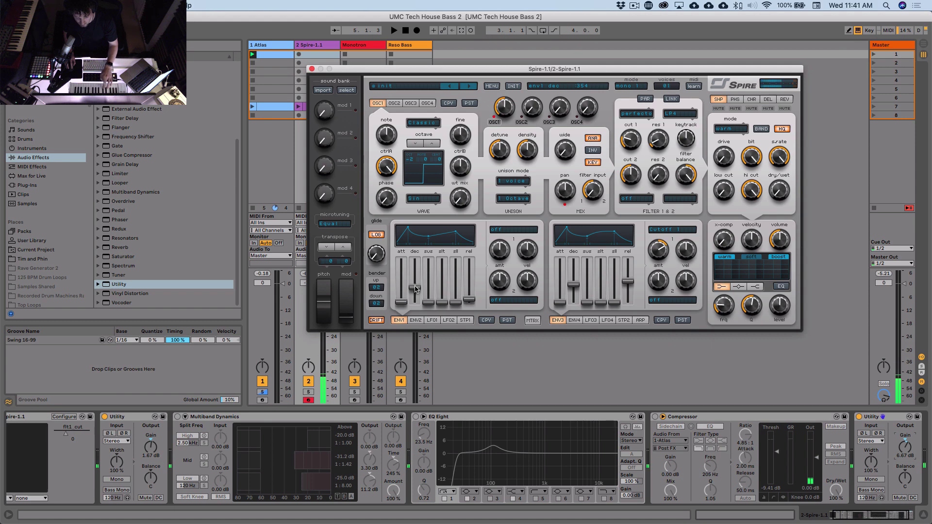
{"action": "left_click_drag", "start_coordinate": [416, 290], "coordinate": [416, 288]}
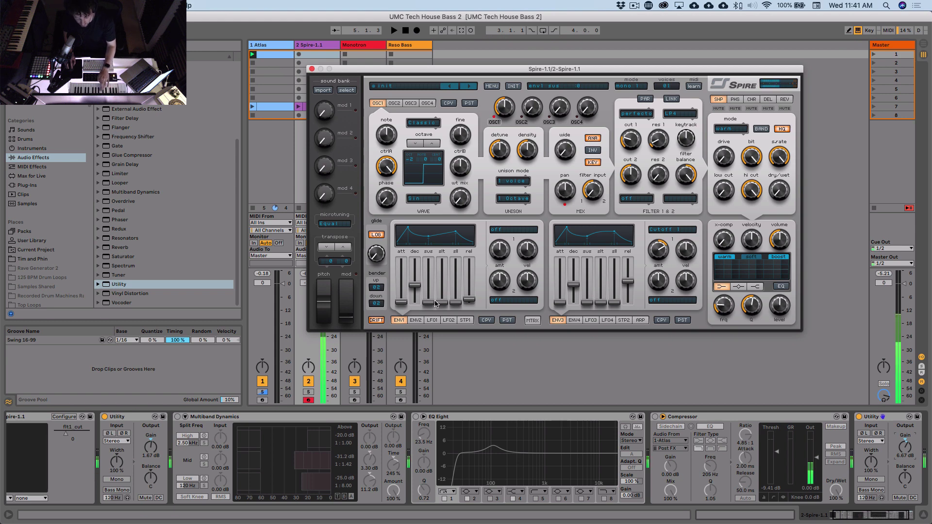
{"action": "left_click_drag", "start_coordinate": [432, 305], "coordinate": [429, 283]}
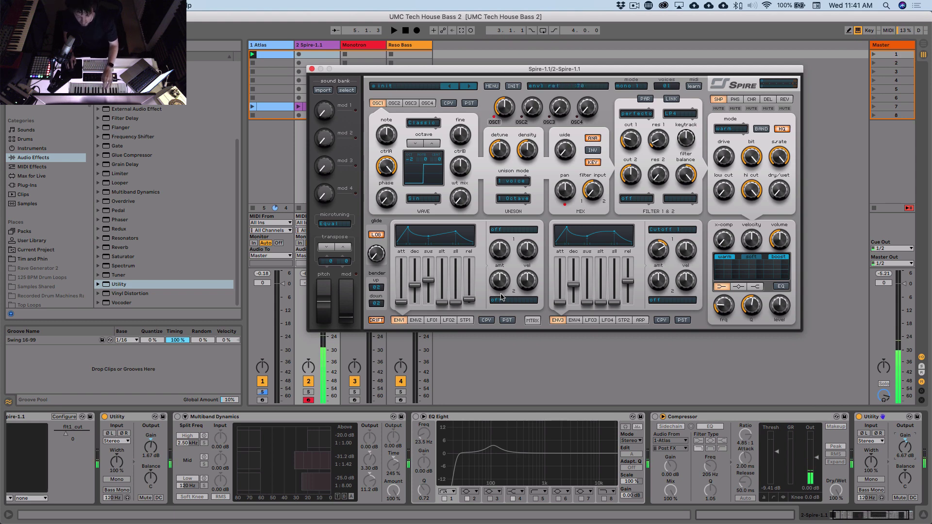
Lengthen ENV1's release slightly and raise OSC1's ctrlB to narrow its square wave's pulse width
{"action": "mouse_move", "coordinate": [474, 301]}
{"action": "left_mouse_down"}
{"action": "mouse_move", "coordinate": [469, 270]}
{"action": "mouse_move", "coordinate": [470, 293]}
{"action": "left_mouse_up"}
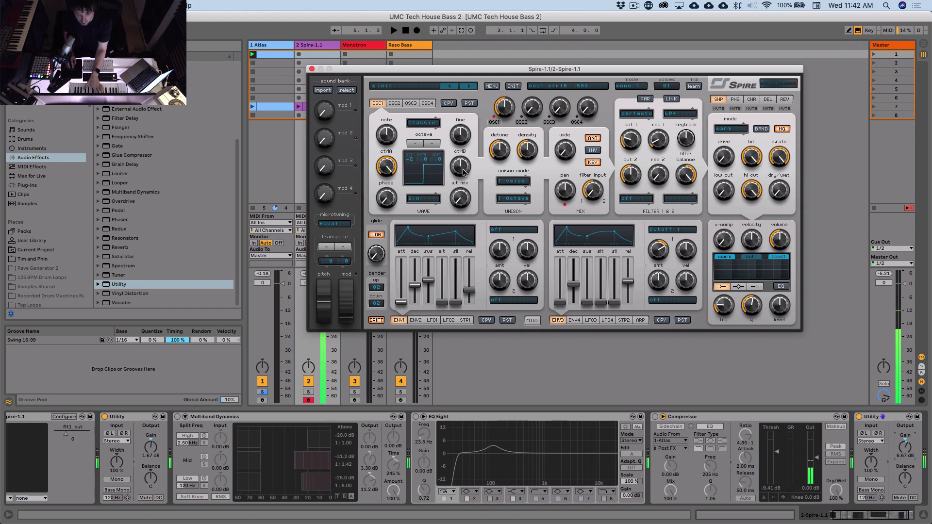
{"action": "left_click_drag", "start_coordinate": [462, 174], "coordinate": [471, 148]}
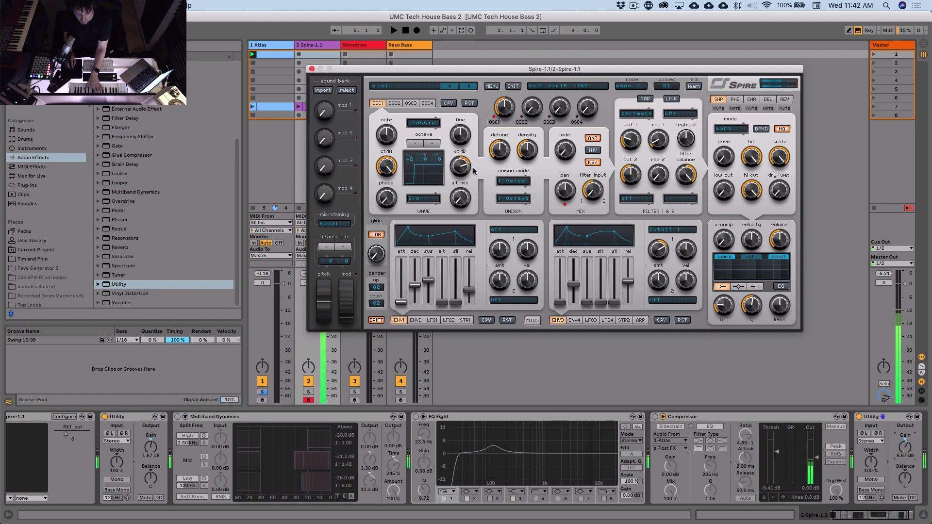
{"action": "left_click_drag", "start_coordinate": [466, 186], "coordinate": [466, 174]}
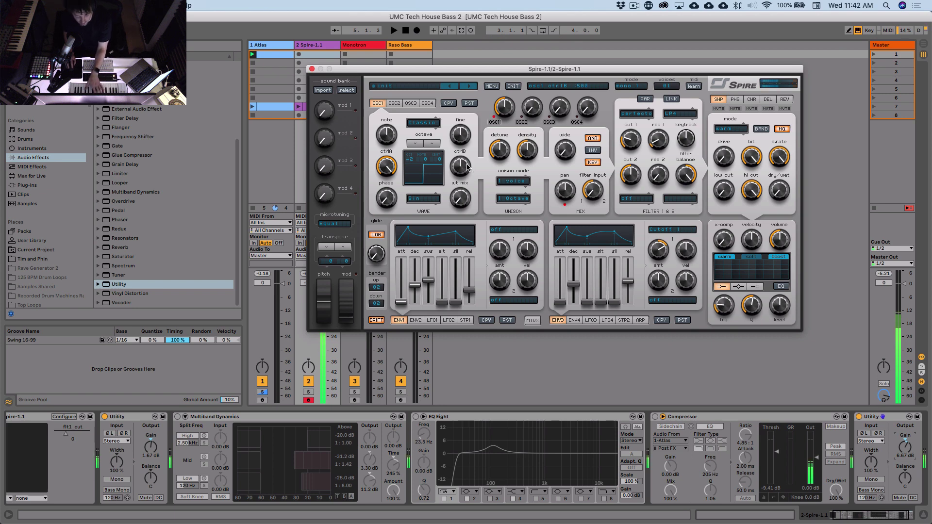
{"action": "left_click_drag", "start_coordinate": [464, 172], "coordinate": [469, 156]}
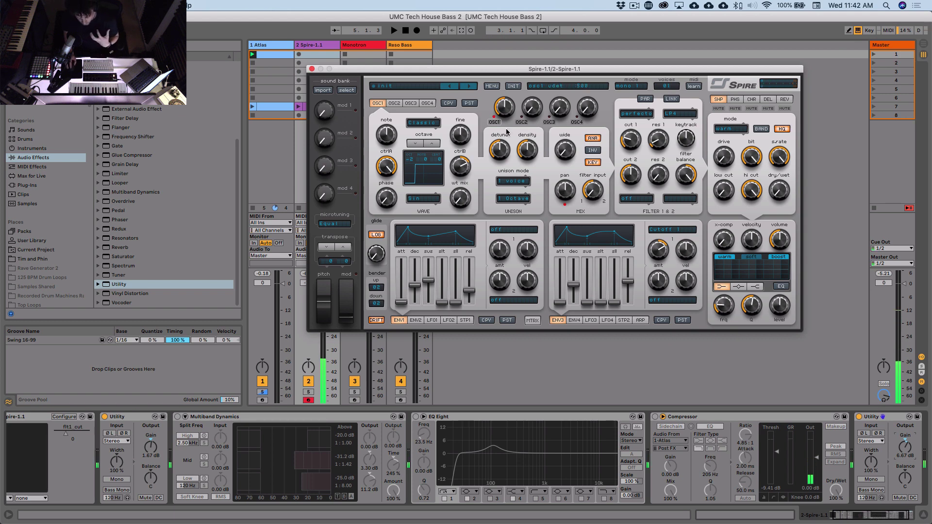
Bring OSC2 into the mix as a Classic square at octave -1, with its ctrlB pulse width raised like OSC1's
{"action": "left_click", "coordinate": [395, 104]}
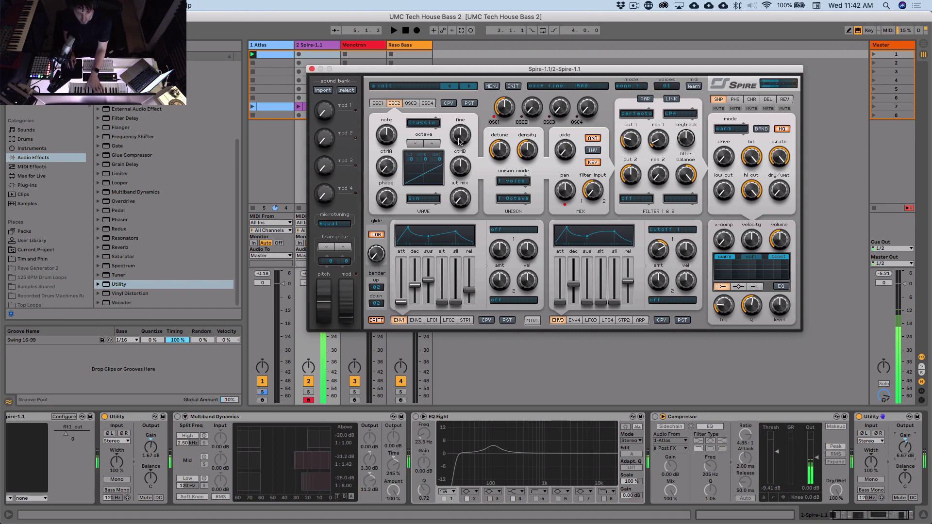
{"action": "left_click_drag", "start_coordinate": [519, 118], "coordinate": [518, 89]}
{"action": "left_click", "coordinate": [377, 103]}
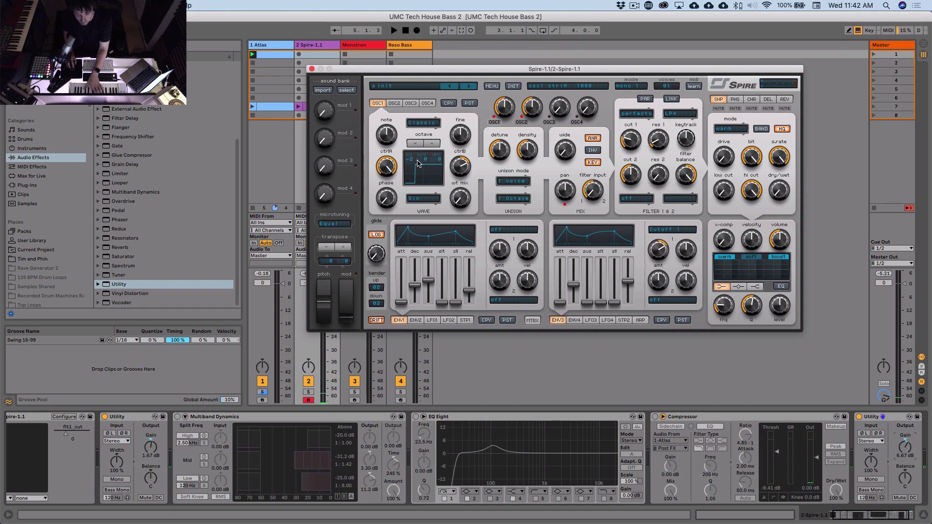
{"action": "left_click", "coordinate": [394, 104]}
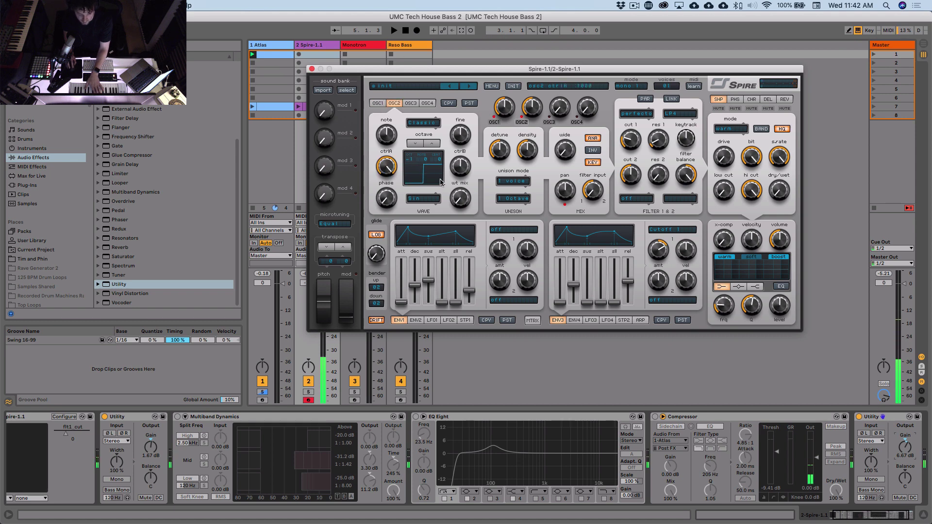
{"action": "scroll", "coordinate": [466, 168], "scroll_direction": "up", "scroll_amount": 3}
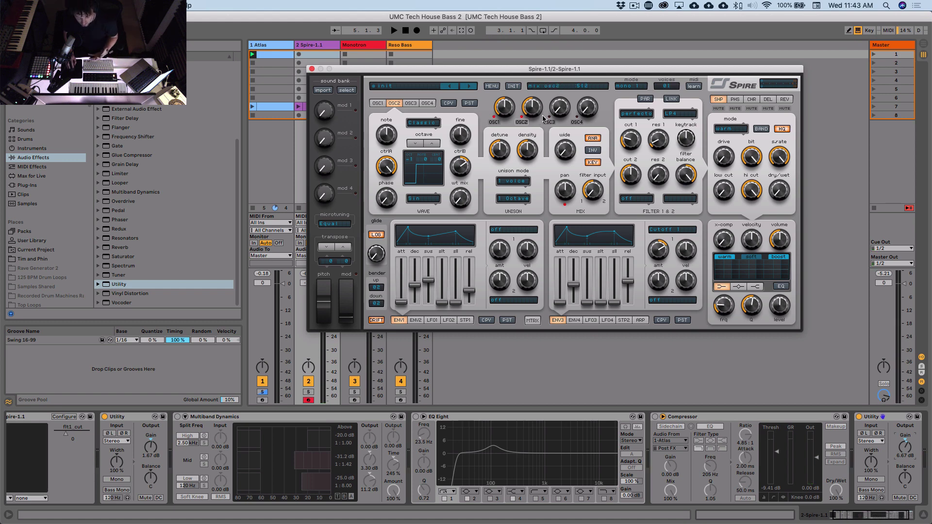
Try 2 unison voices on OSC1 with OSC2 muted, and return OSC1 to 1 voice
{"action": "left_click", "coordinate": [376, 103]}
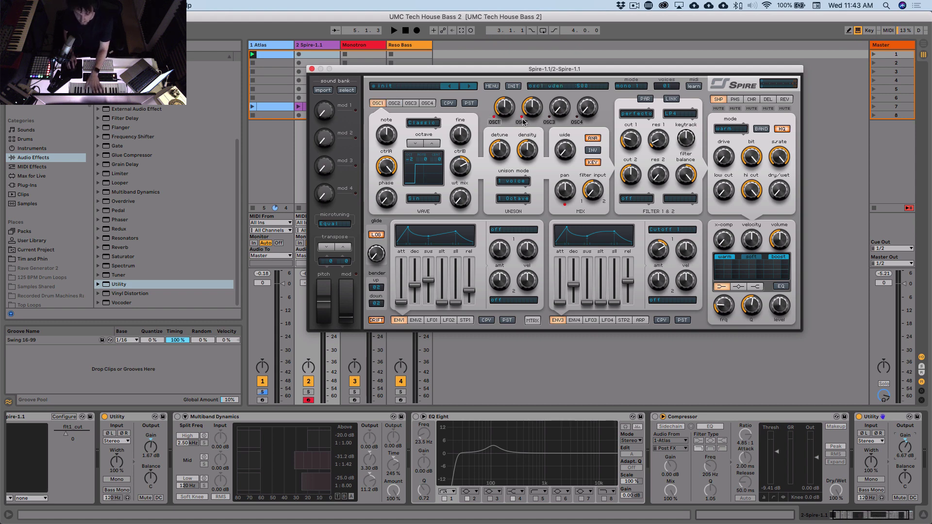
{"action": "left_click", "coordinate": [513, 182]}
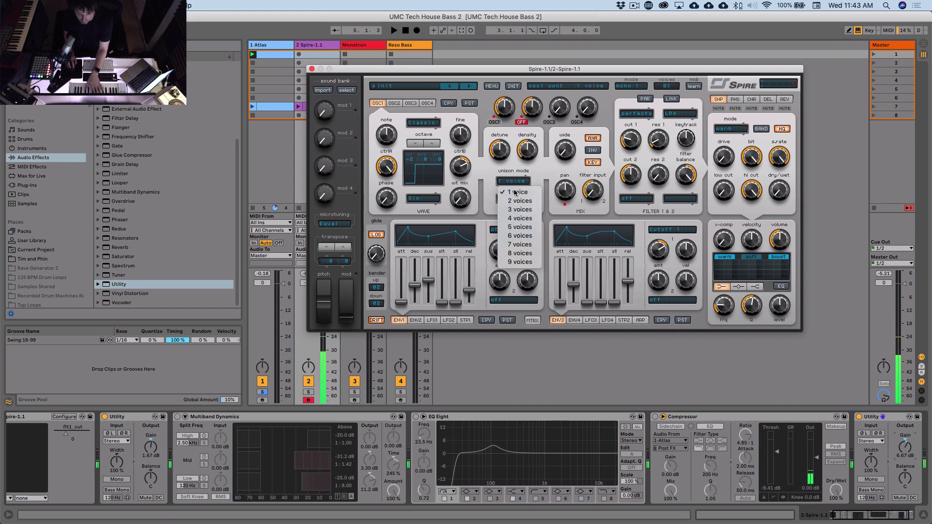
{"action": "left_click", "coordinate": [515, 201]}
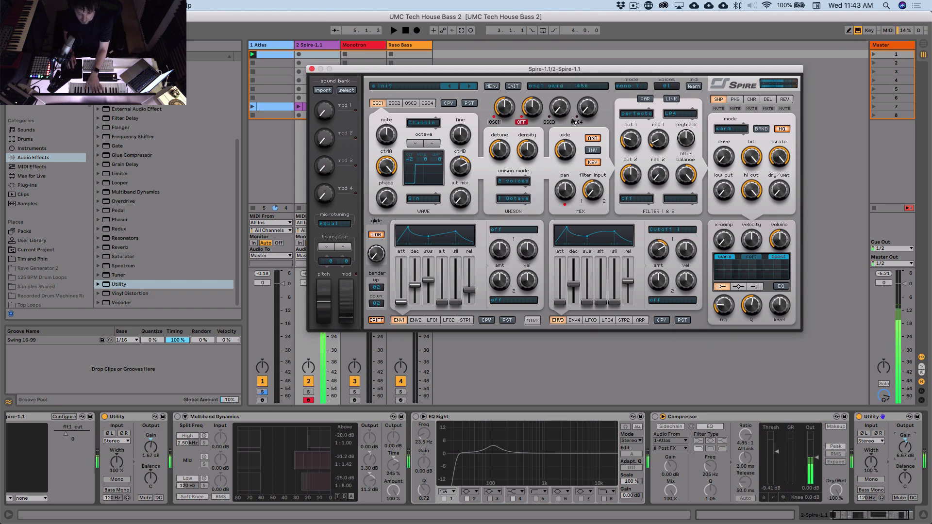
{"action": "left_click", "coordinate": [515, 182]}
{"action": "left_click", "coordinate": [515, 183]}
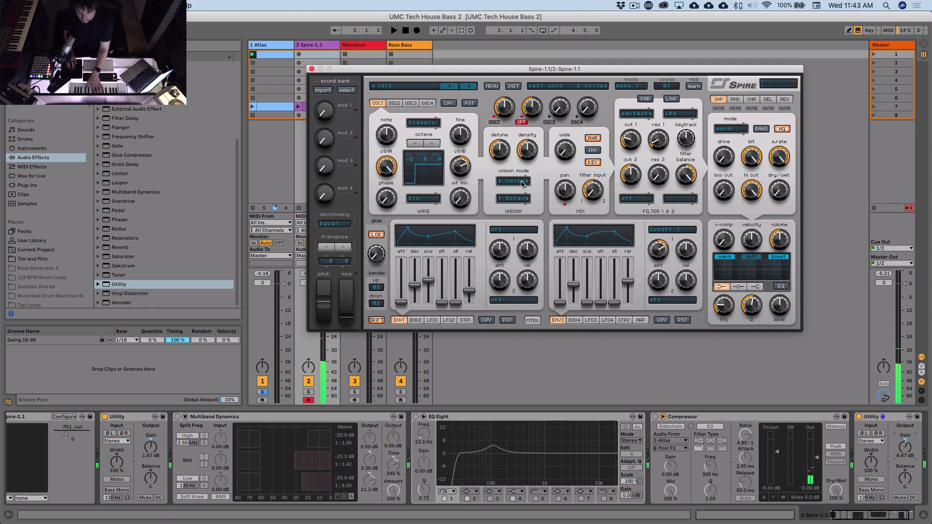
{"action": "left_click", "coordinate": [515, 181]}
{"action": "left_click", "coordinate": [514, 188]}
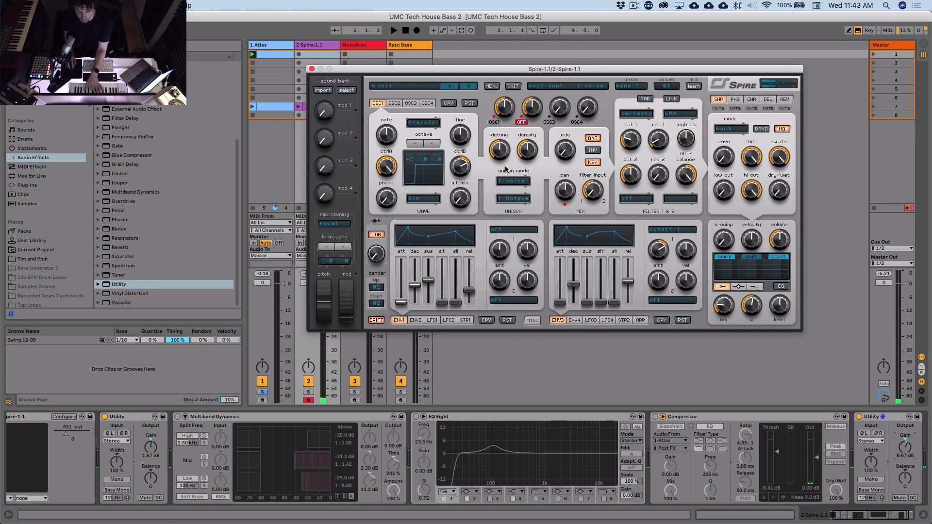
Set OSC2 to 2 unison voices, widen it slightly and lower its level in the oscillator mix
{"action": "left_click", "coordinate": [394, 105]}
{"action": "left_click", "coordinate": [513, 181]}
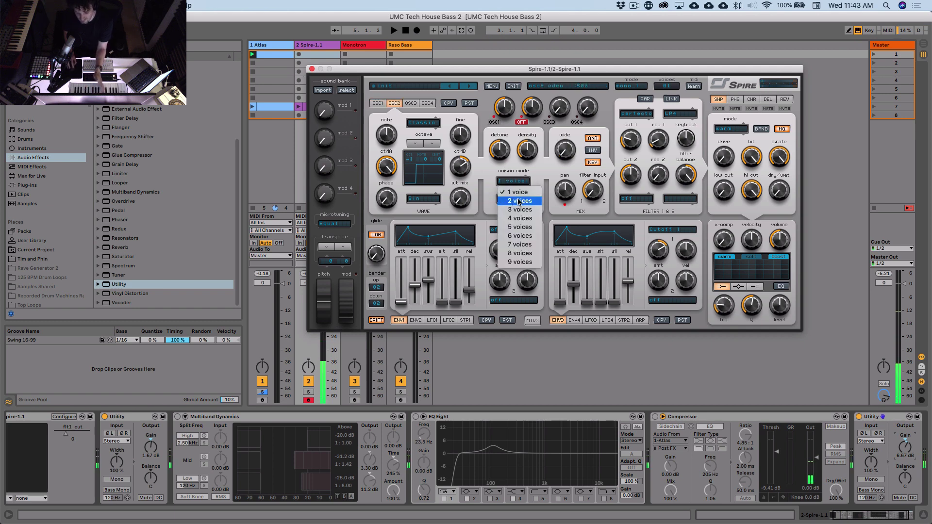
{"action": "left_click", "coordinate": [519, 201]}
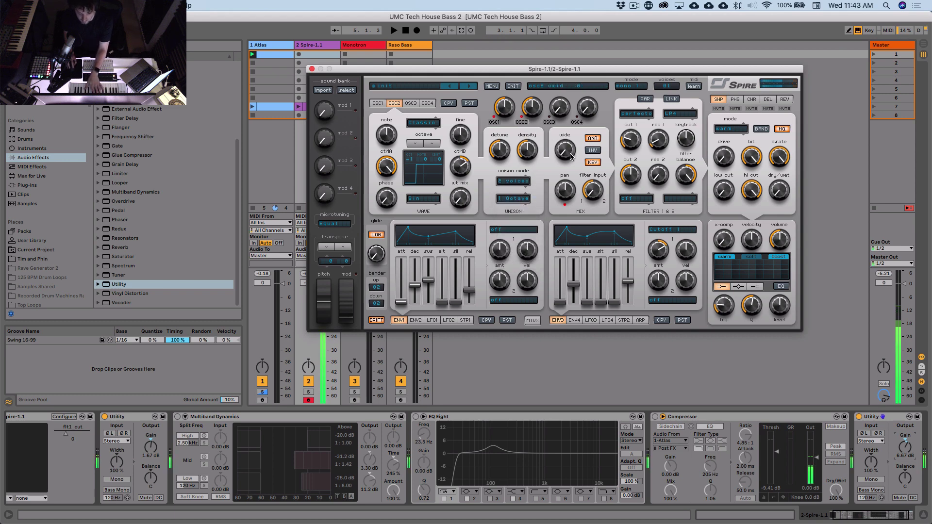
{"action": "left_click_drag", "start_coordinate": [571, 152], "coordinate": [572, 137]}
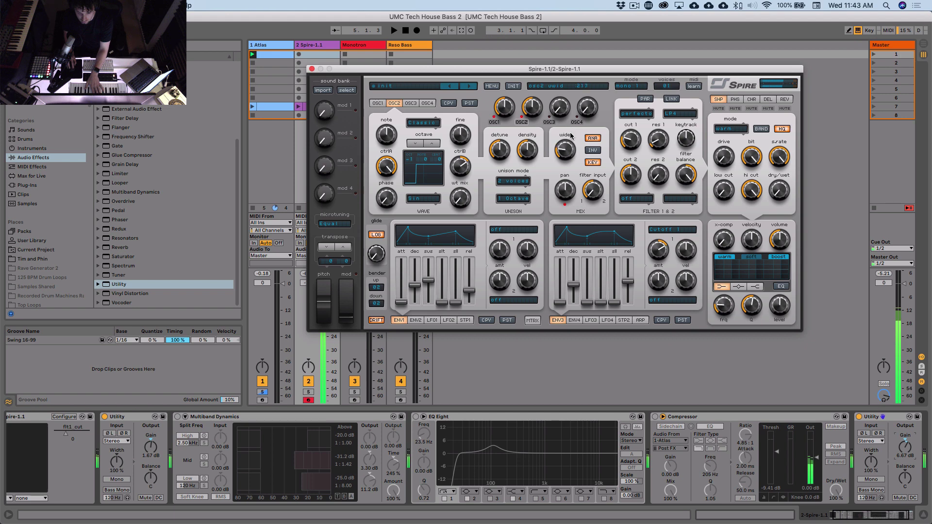
{"action": "left_click_drag", "start_coordinate": [531, 109], "coordinate": [534, 126]}
{"action": "mouse_move", "coordinate": [568, 154]}
{"action": "left_mouse_down"}
{"action": "mouse_move", "coordinate": [571, 127]}
{"action": "mouse_move", "coordinate": [570, 153]}
{"action": "left_mouse_up"}
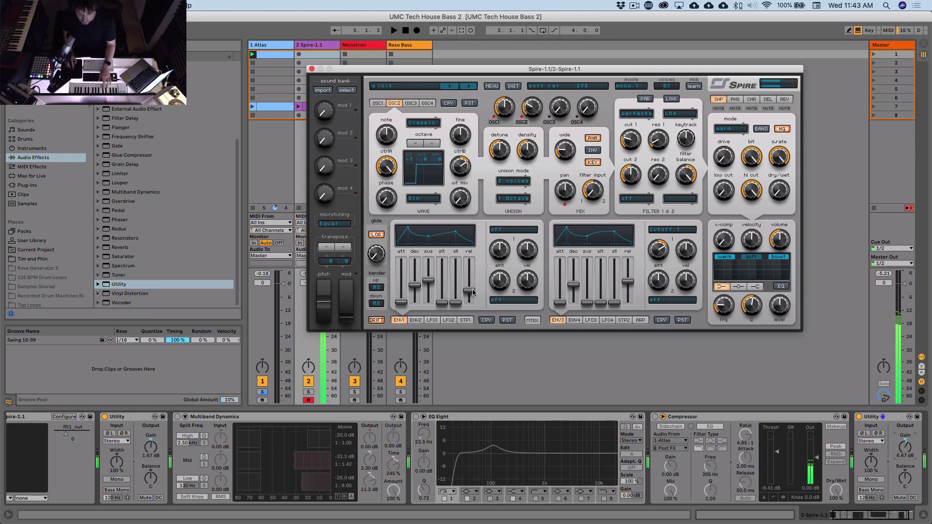
Fine-tune ENV1's release and nudge filter 1's cutoff up slightly
{"action": "left_click_drag", "start_coordinate": [474, 292], "coordinate": [471, 291]}
{"action": "left_click_drag", "start_coordinate": [626, 68], "coordinate": [653, 71]}
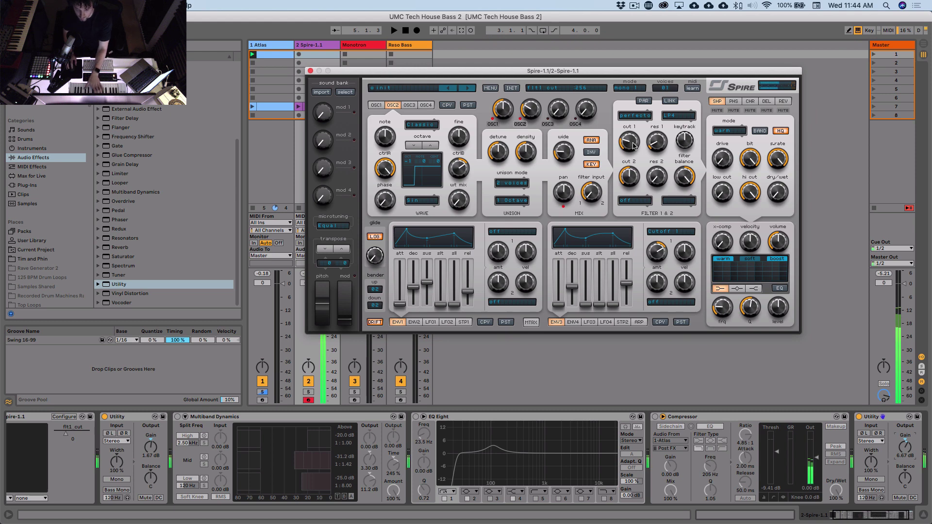
{"action": "scroll", "coordinate": [694, 137], "scroll_direction": "up", "scroll_amount": 3}
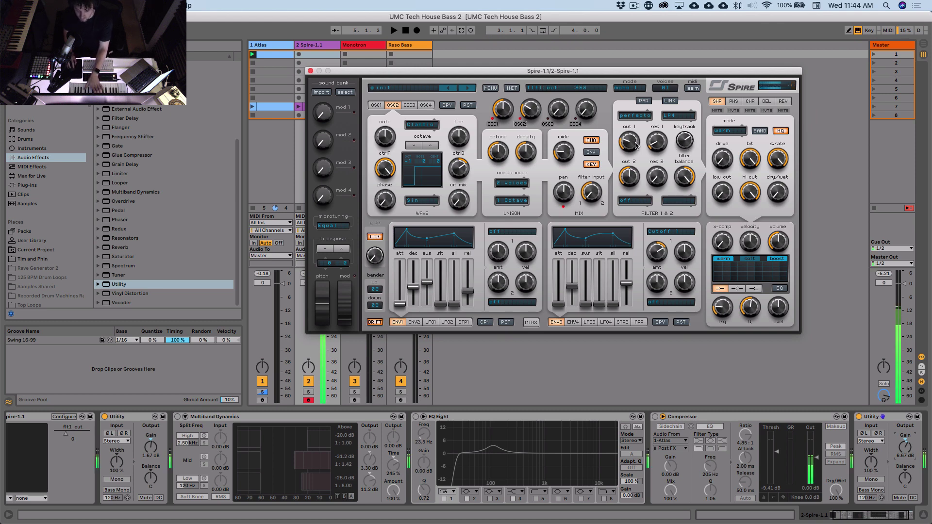
{"action": "scroll", "coordinate": [688, 145], "scroll_direction": "up", "scroll_amount": 1}
{"action": "scroll", "coordinate": [689, 143], "scroll_direction": "down", "scroll_amount": 1}
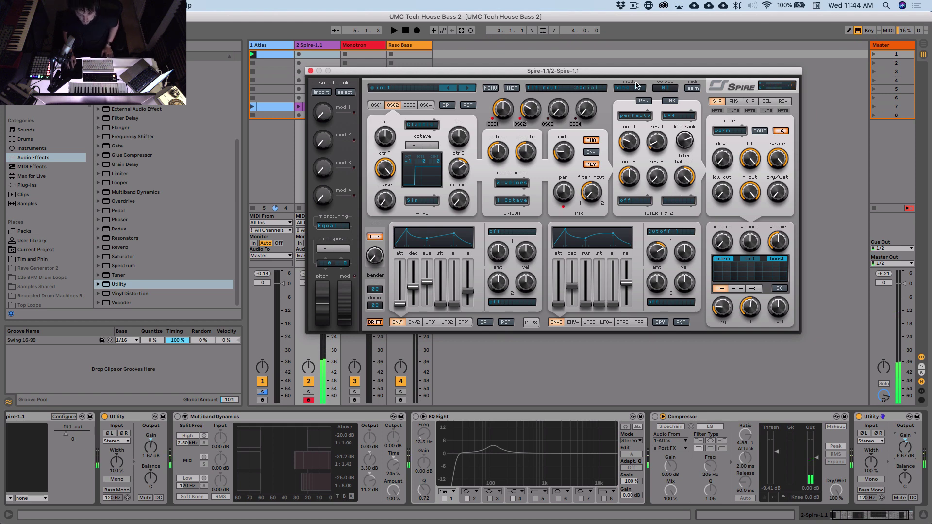
Move the Spire window aside, enable Multiband Dynamics on the Spire track and review its time and above-threshold settings
{"action": "left_click_drag", "start_coordinate": [635, 74], "coordinate": [716, 66]}
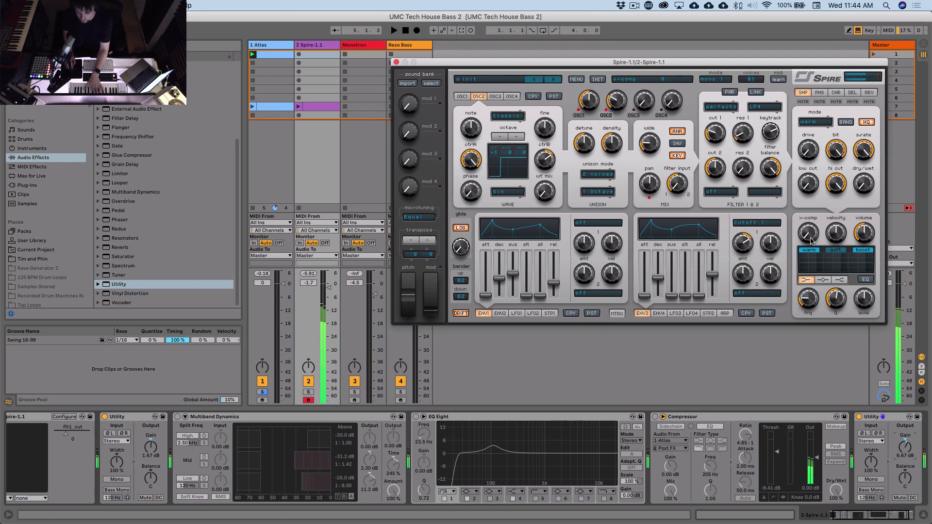
{"action": "left_click_drag", "start_coordinate": [825, 64], "coordinate": [808, 64]}
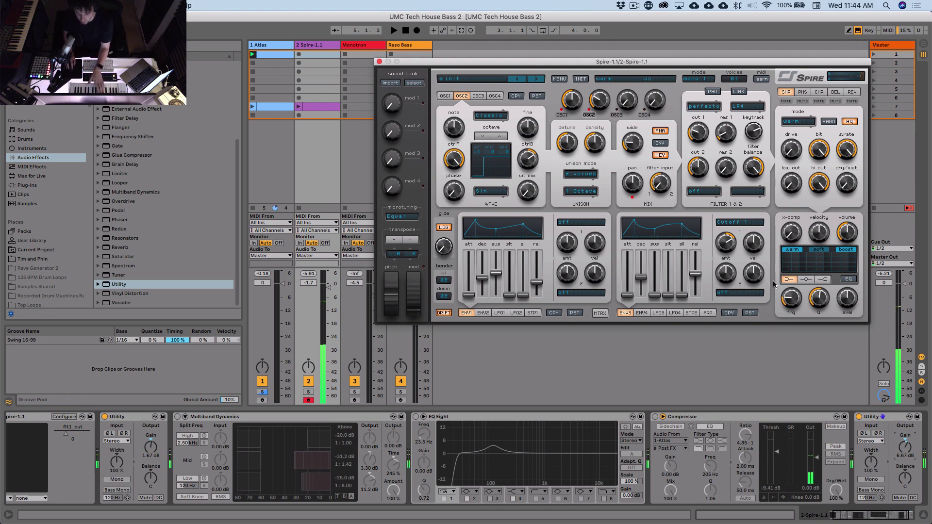
{"action": "left_click", "coordinate": [167, 421]}
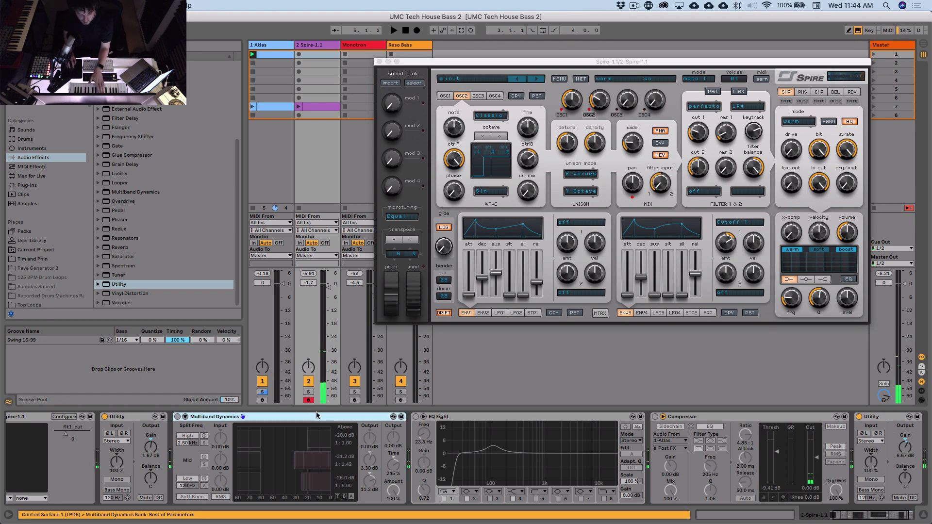
{"action": "left_click", "coordinate": [177, 417]}
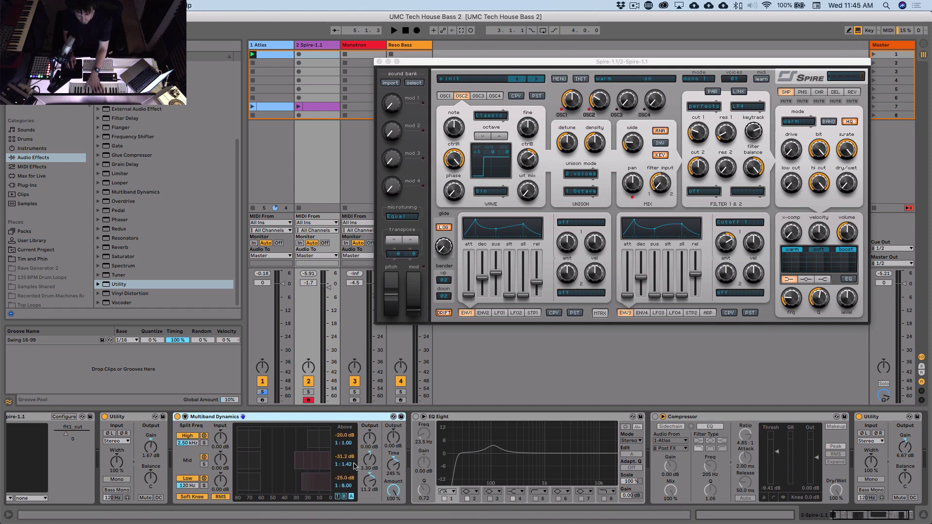
{"action": "left_click", "coordinate": [339, 496]}
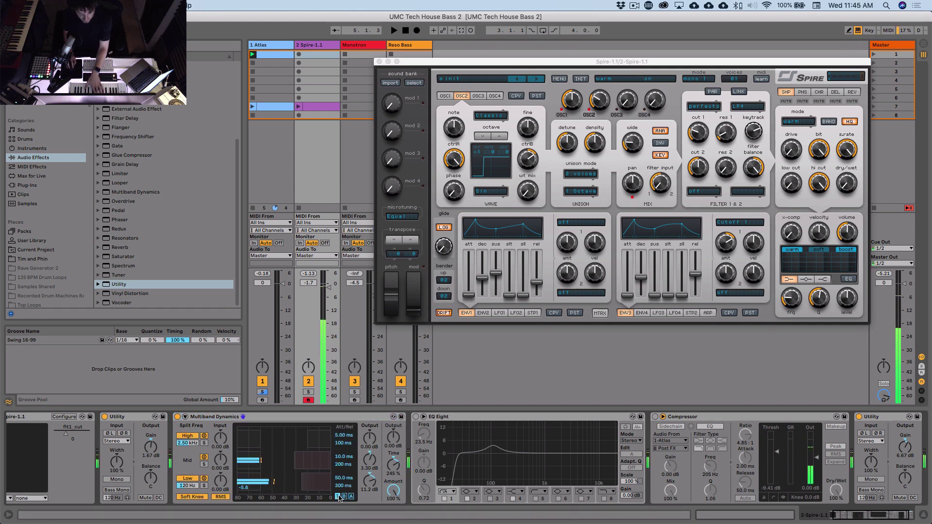
{"action": "left_click", "coordinate": [351, 496]}
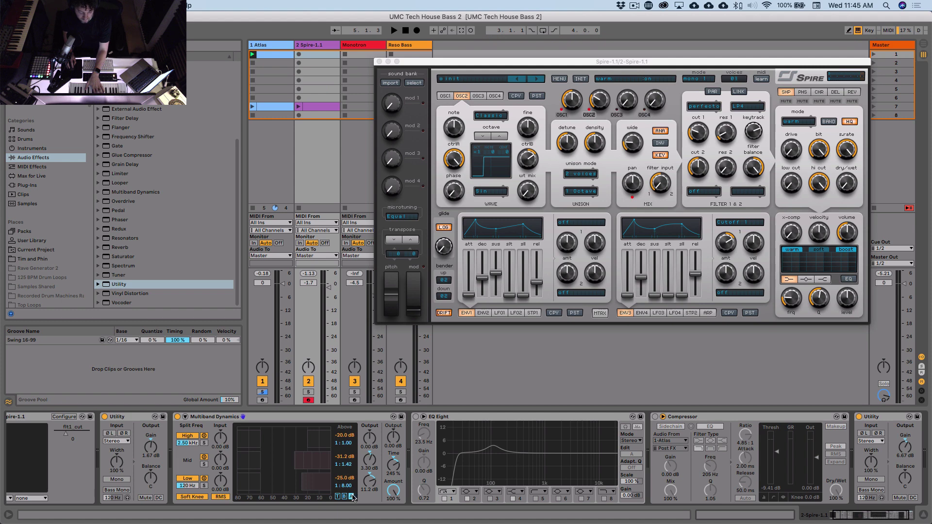
{"action": "left_click", "coordinate": [395, 466]}
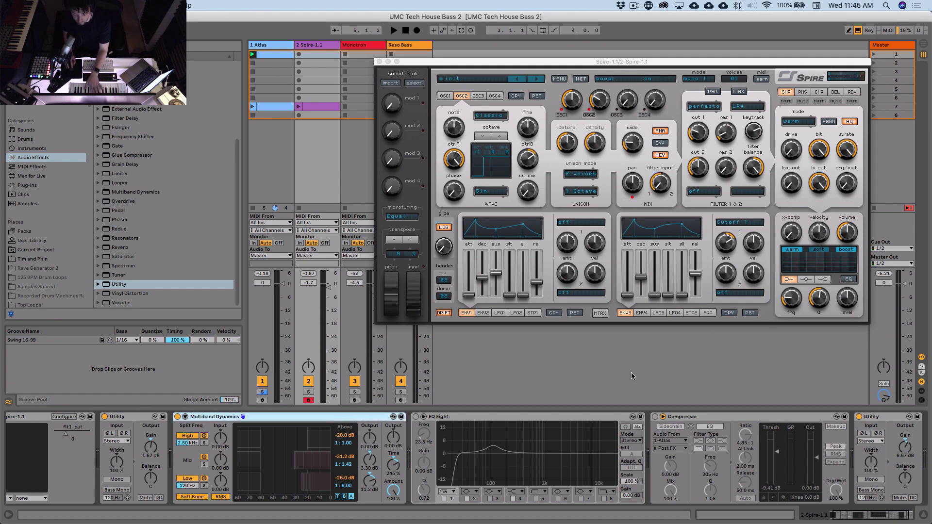
Enable EQ Eight with band 2 boosted 4.09 dB at 121 Hz, and switch on the sidechained Compressor
{"action": "left_click", "coordinate": [526, 414]}
{"action": "left_click", "coordinate": [416, 417]}
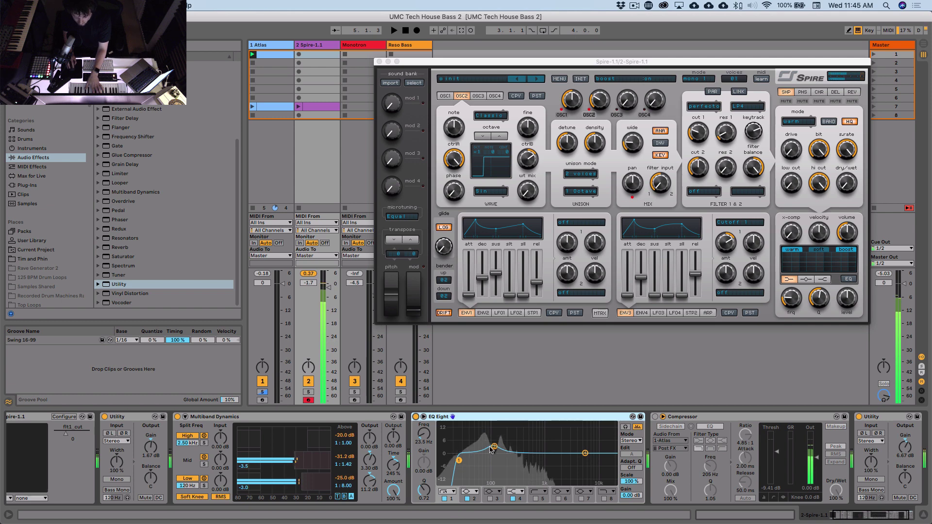
{"action": "left_click", "coordinate": [494, 446]}
{"action": "mouse_move", "coordinate": [495, 446]}
{"action": "left_mouse_down"}
{"action": "mouse_move", "coordinate": [501, 424]}
{"action": "mouse_move", "coordinate": [497, 448]}
{"action": "left_mouse_up"}
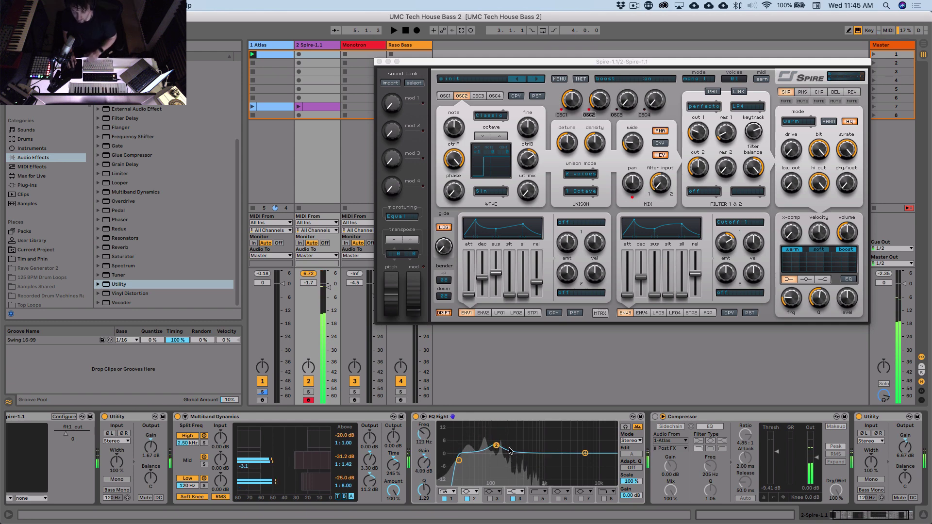
{"action": "left_click", "coordinate": [671, 427]}
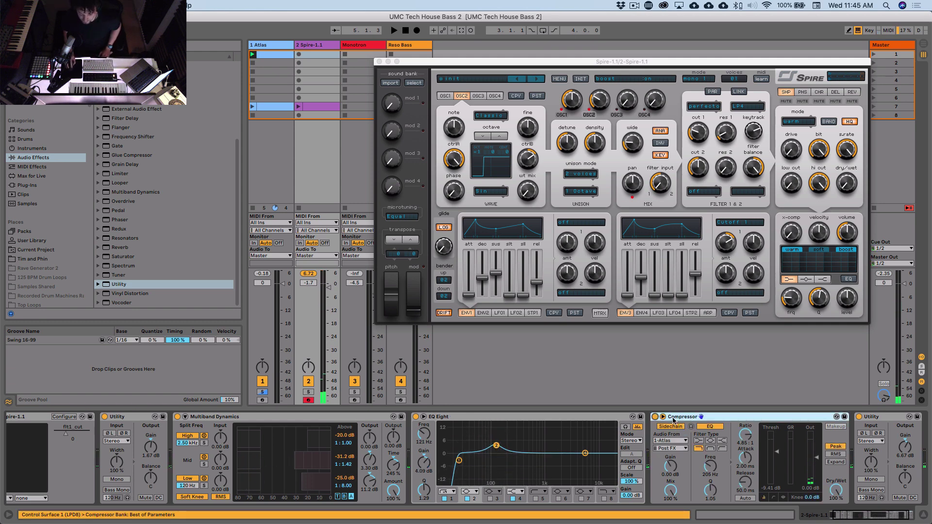
Create an empty one-bar MIDI clip in the Spire track's first slot and set the track volume to -3.0 dB
{"action": "double_click", "coordinate": [311, 54]}
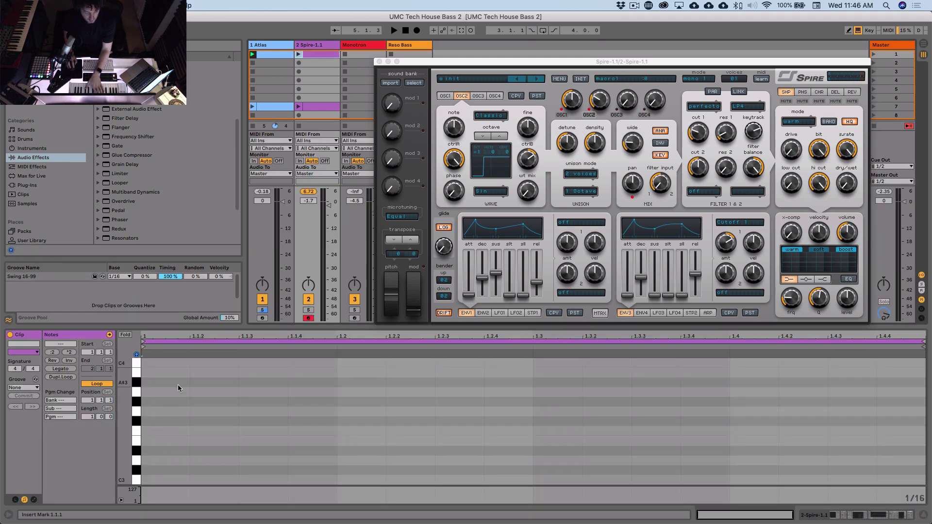
{"action": "left_click_drag", "start_coordinate": [136, 416], "coordinate": [143, 439]}
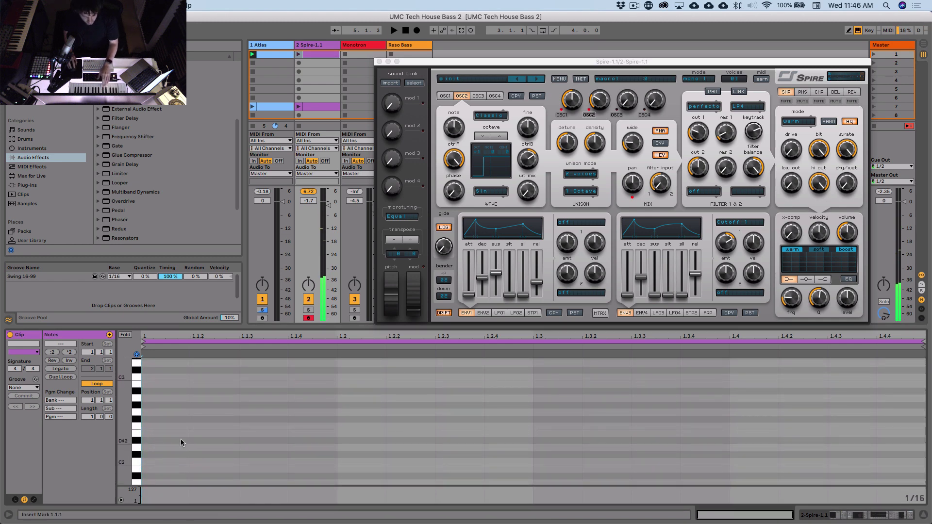
{"action": "left_click_drag", "start_coordinate": [135, 430], "coordinate": [127, 425]}
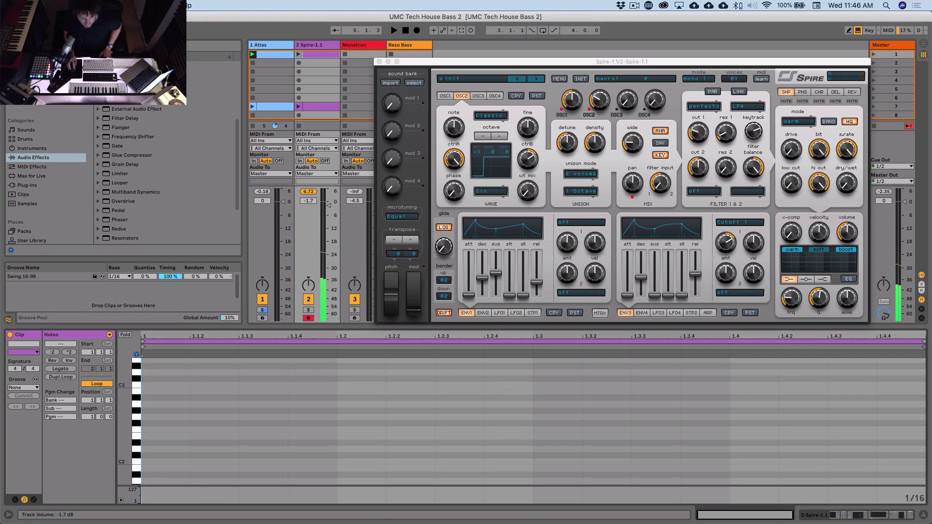
{"action": "left_click_drag", "start_coordinate": [308, 200], "coordinate": [308, 206]}
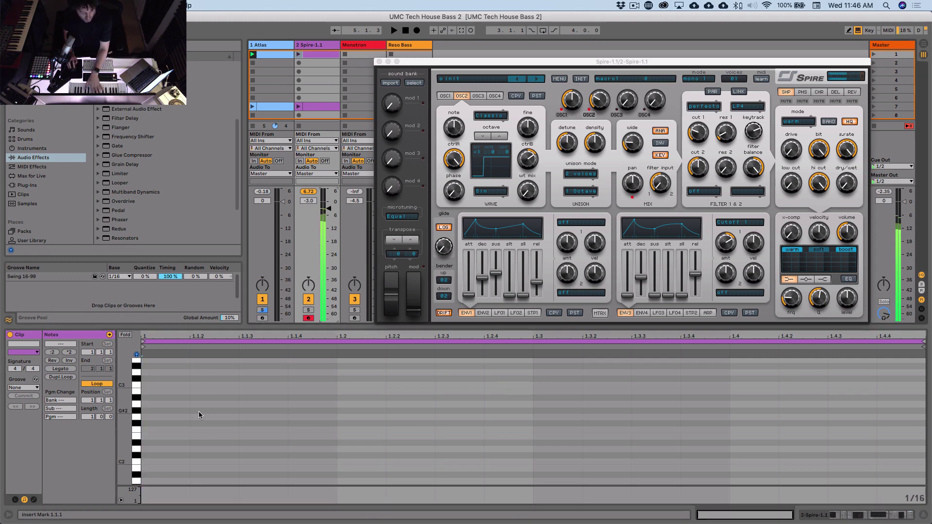
{"action": "key", "text": "Right"}
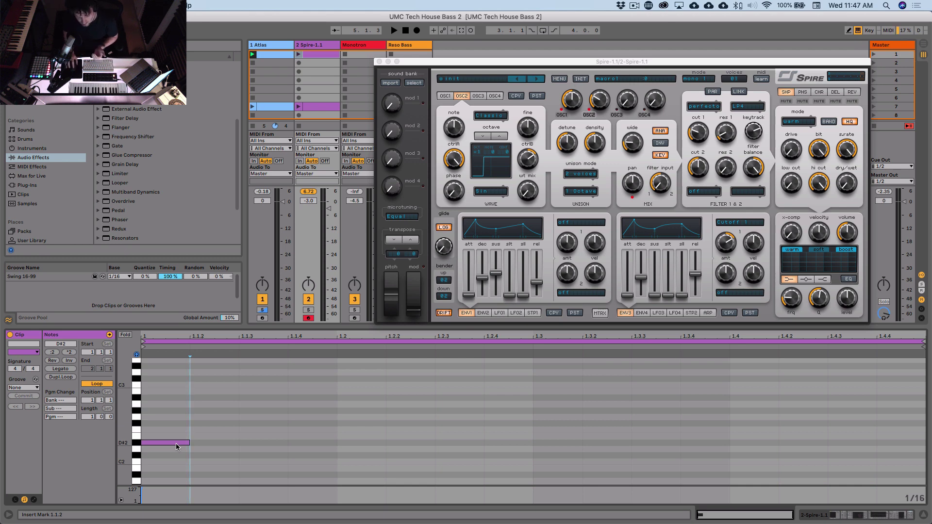
{"action": "left_click", "coordinate": [171, 442]}
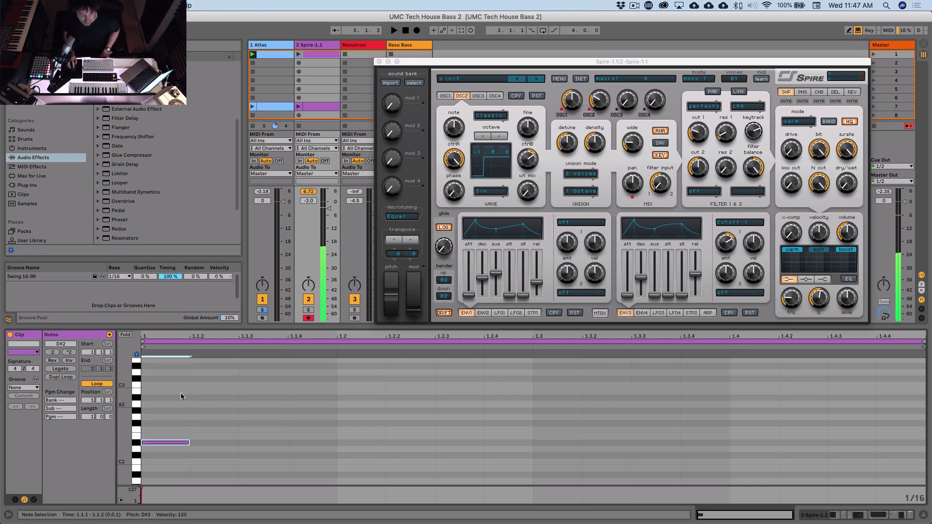
{"action": "key", "text": "Delete"}
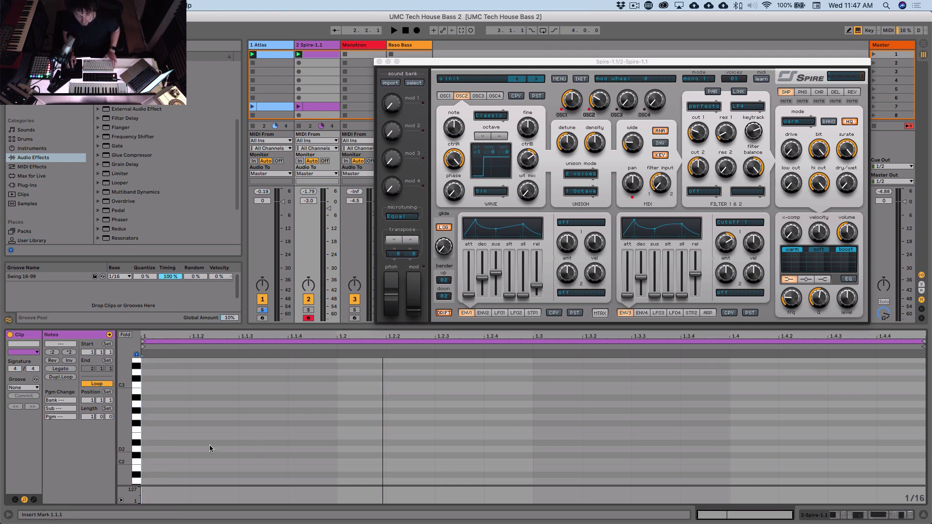
Add sixteenth notes at 1.1.1 and 1.1.3 on D#2, and raise the second one an octave to D#3
{"action": "double_click", "coordinate": [158, 443]}
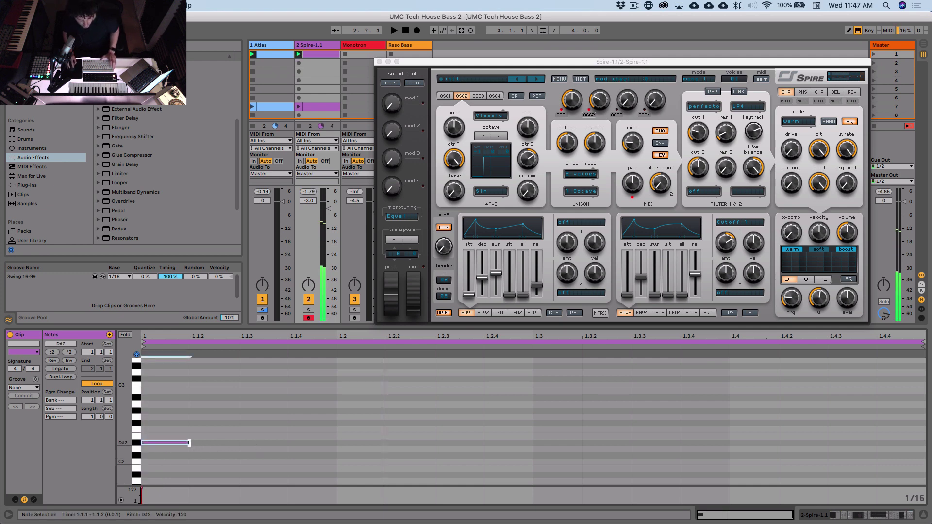
{"action": "left_click", "coordinate": [256, 442]}
{"action": "double_click", "coordinate": [255, 442]}
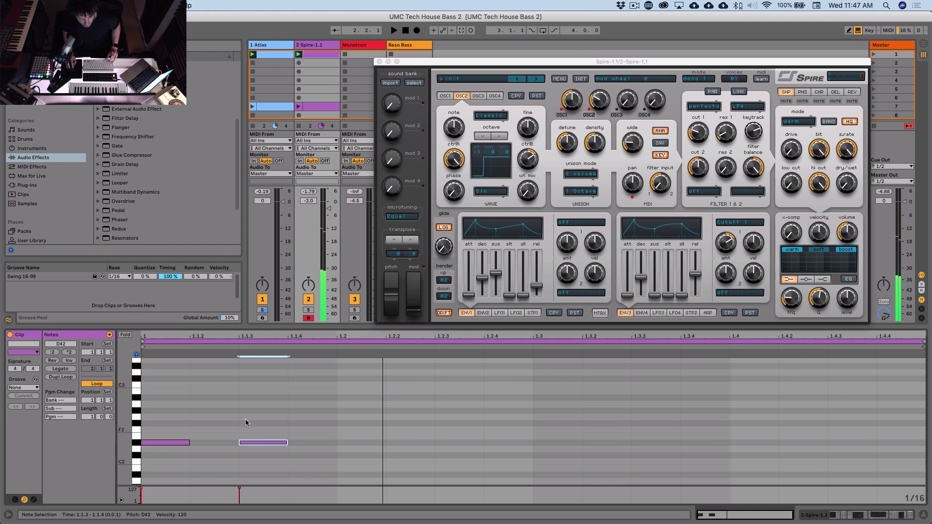
{"action": "left_click", "coordinate": [264, 443]}
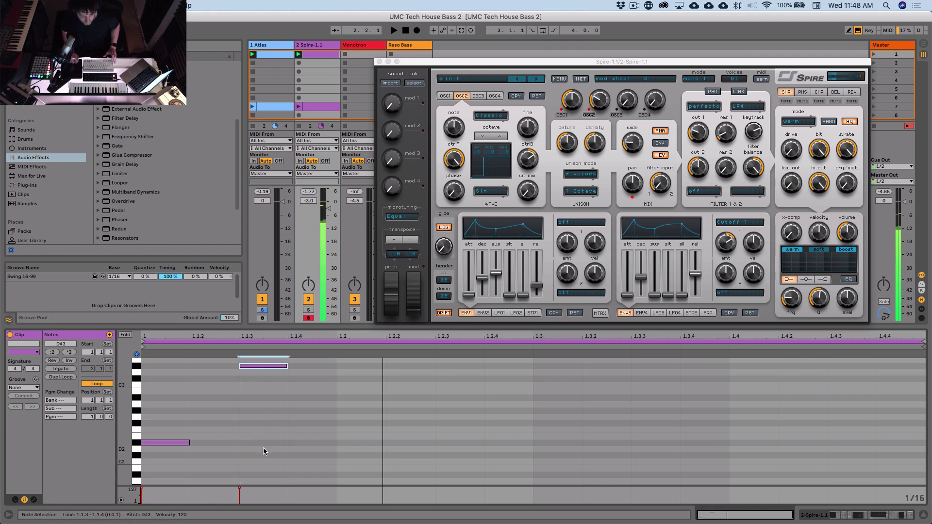
{"action": "key", "text": "shift+Up"}
{"action": "left_click", "coordinate": [308, 413]}
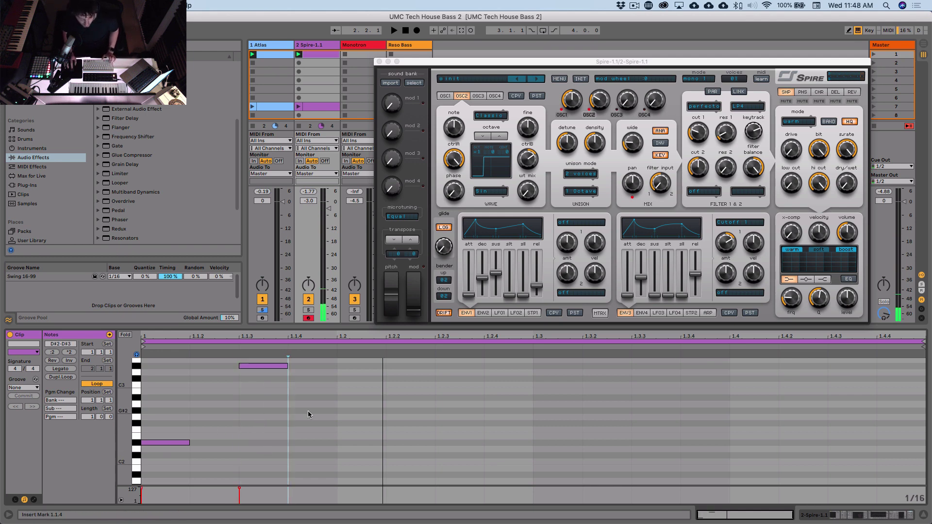
Add sixteenth notes on C#3 at 1.2.1, D#2 at 1.2.3, and F#2 at 1.3.1 and 1.3.3
{"action": "double_click", "coordinate": [348, 378]}
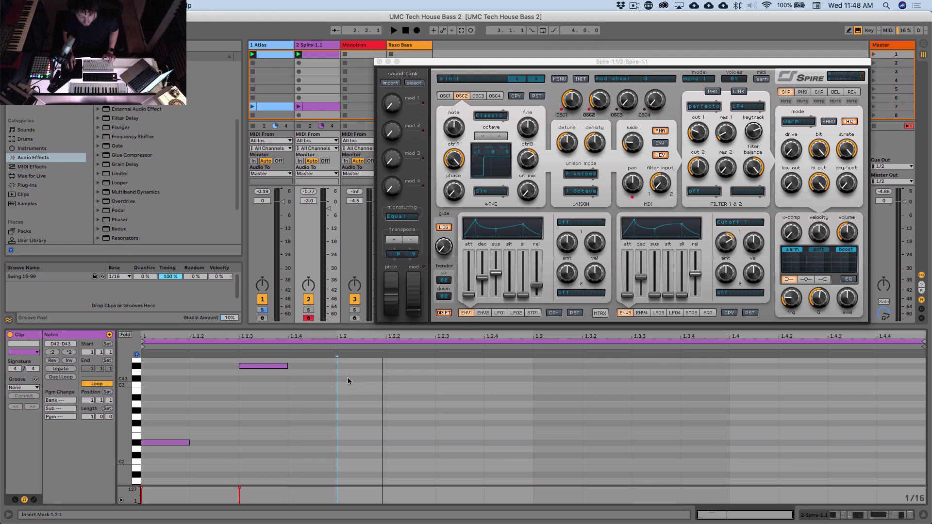
{"action": "double_click", "coordinate": [444, 442]}
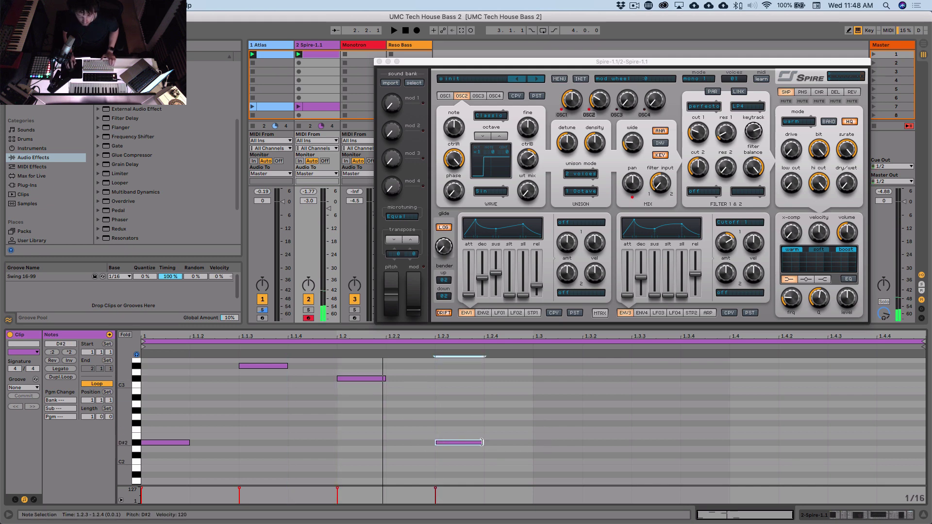
{"action": "double_click", "coordinate": [553, 424]}
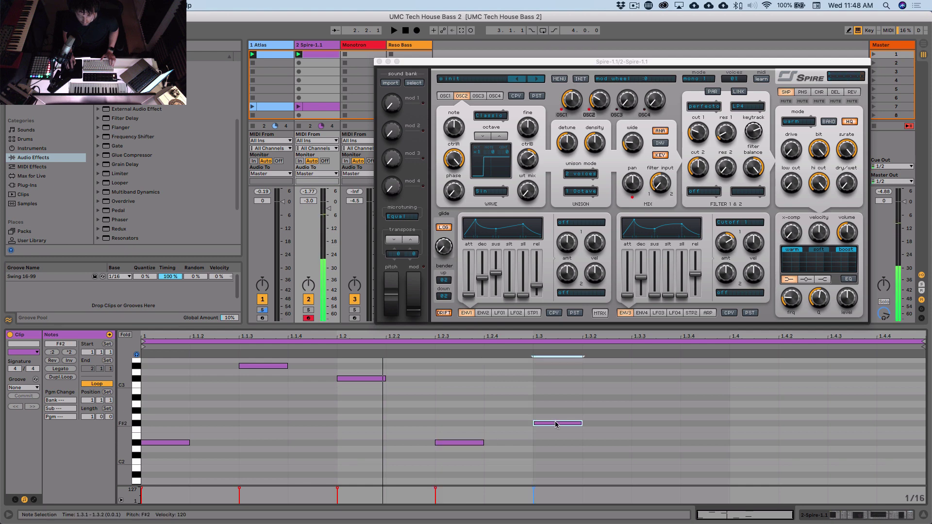
{"action": "left_click", "coordinate": [556, 424]}
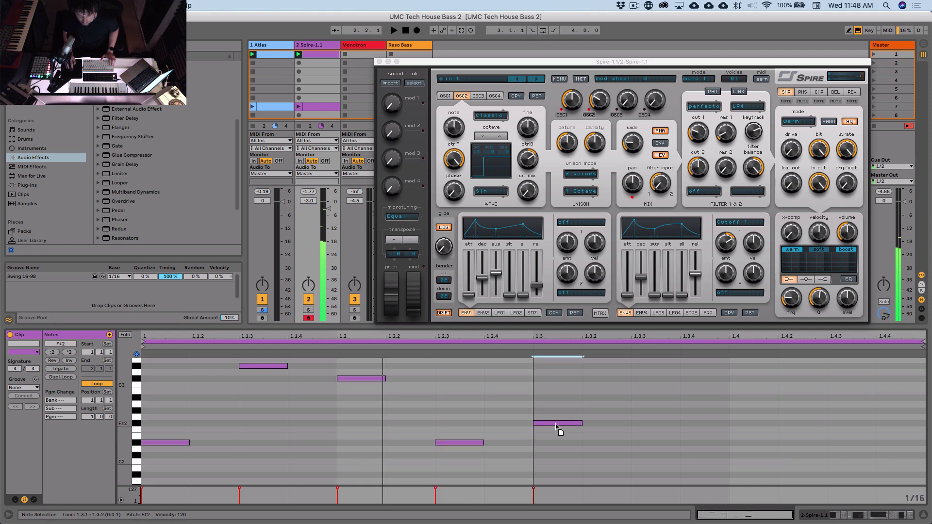
{"action": "left_click", "coordinate": [556, 425]}
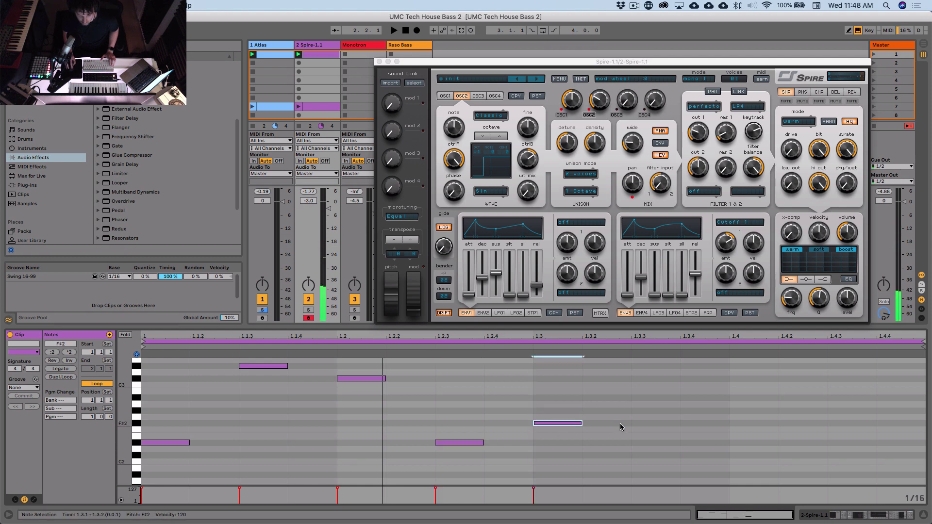
{"action": "double_click", "coordinate": [659, 423]}
Add D#2 notes at 1.4.3 and 1.4.4, shorten both to about half a sixteenth, and play the loop
{"action": "double_click", "coordinate": [850, 442]}
{"action": "double_click", "coordinate": [901, 443]}
{"action": "left_click_drag", "start_coordinate": [854, 416], "coordinate": [900, 442]}
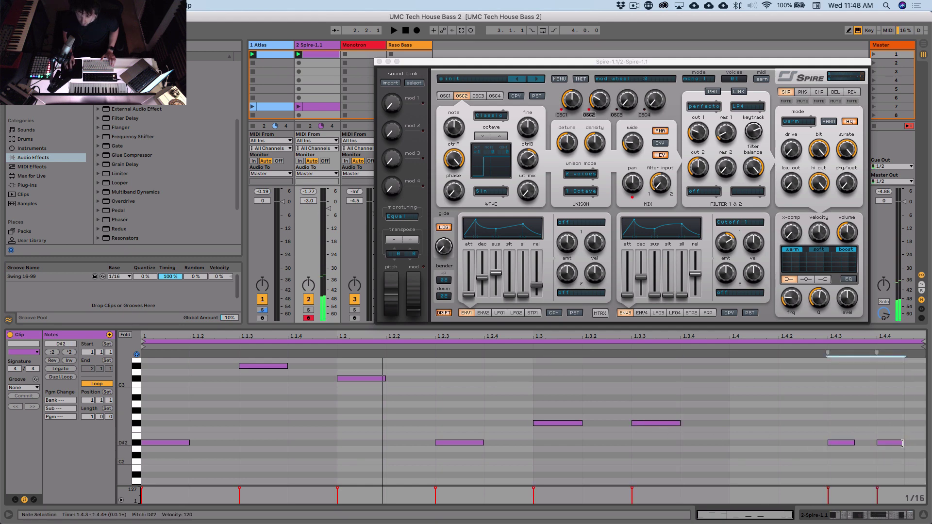
{"action": "left_click", "coordinate": [838, 432]}
{"action": "key", "text": "space"}
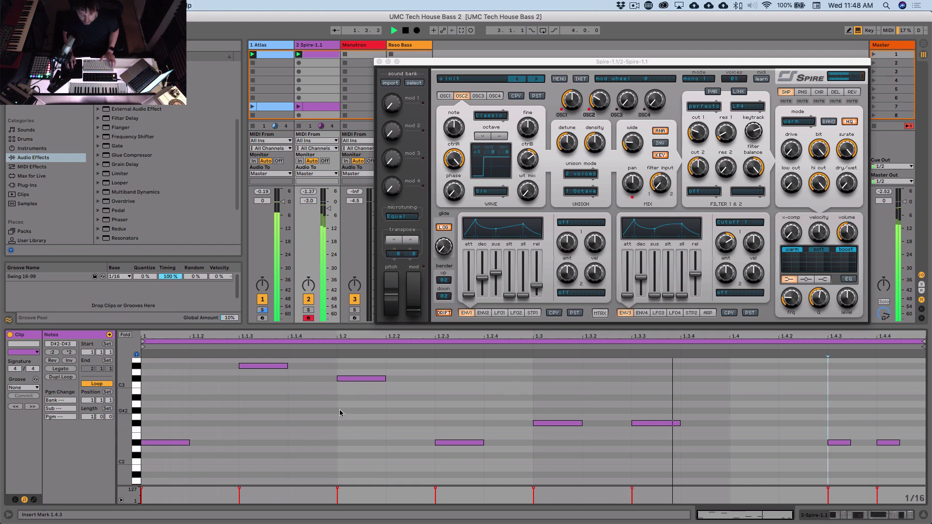
Lengthen the D#3 note at 1.1.3 and the C#3 note at 1.2.1 to about one and a half sixteenths each
{"action": "left_click_drag", "start_coordinate": [287, 366], "coordinate": [311, 366]}
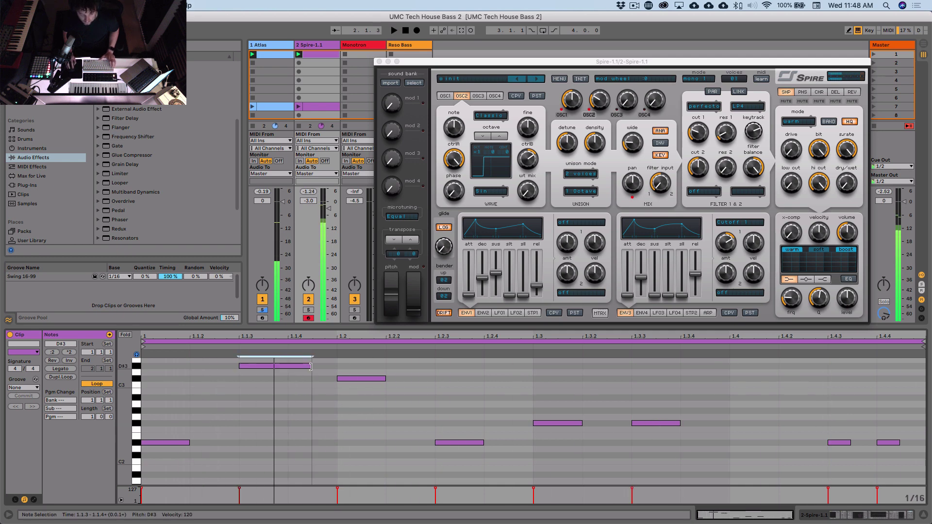
{"action": "left_click_drag", "start_coordinate": [385, 378], "coordinate": [414, 379]}
{"action": "left_click", "coordinate": [441, 401]}
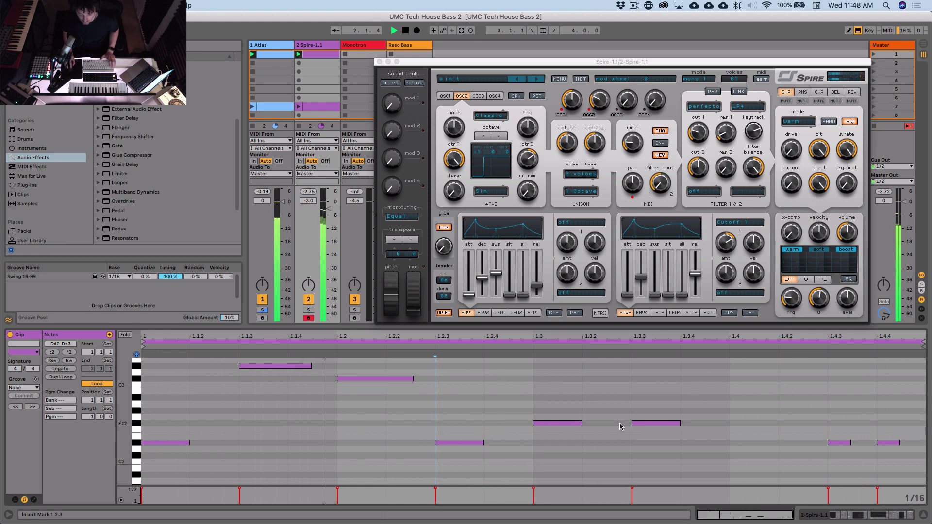
Shift the second F#2 note to 1.3.4 and lengthen the F#2 at 1.3.1 to about two and a half sixteenths
{"action": "left_click", "coordinate": [644, 424]}
{"action": "key", "text": "Right"}
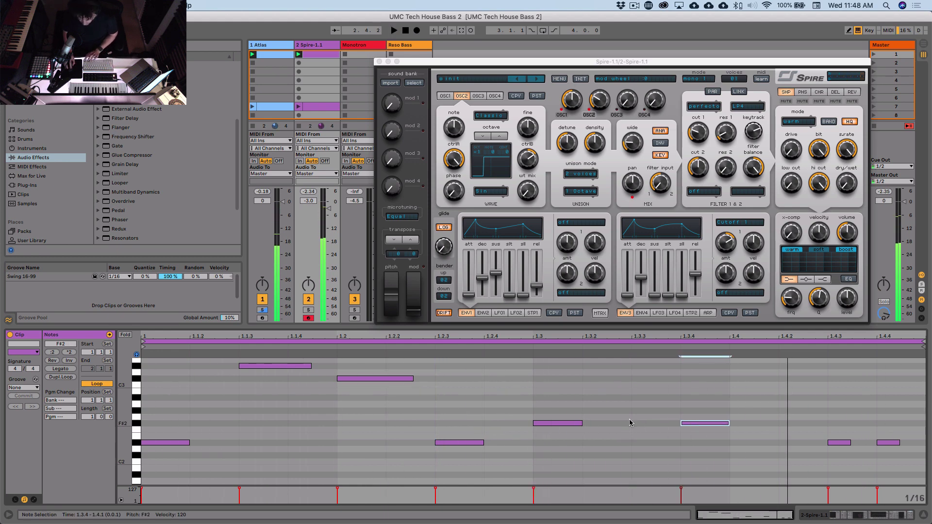
{"action": "left_click_drag", "start_coordinate": [582, 424], "coordinate": [652, 425]}
{"action": "left_click", "coordinate": [656, 400]}
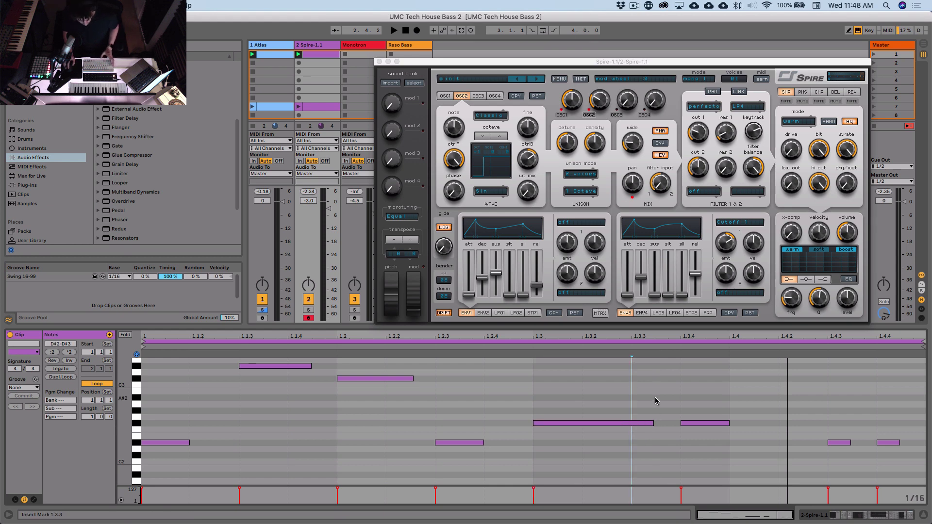
{"action": "key", "text": "space"}
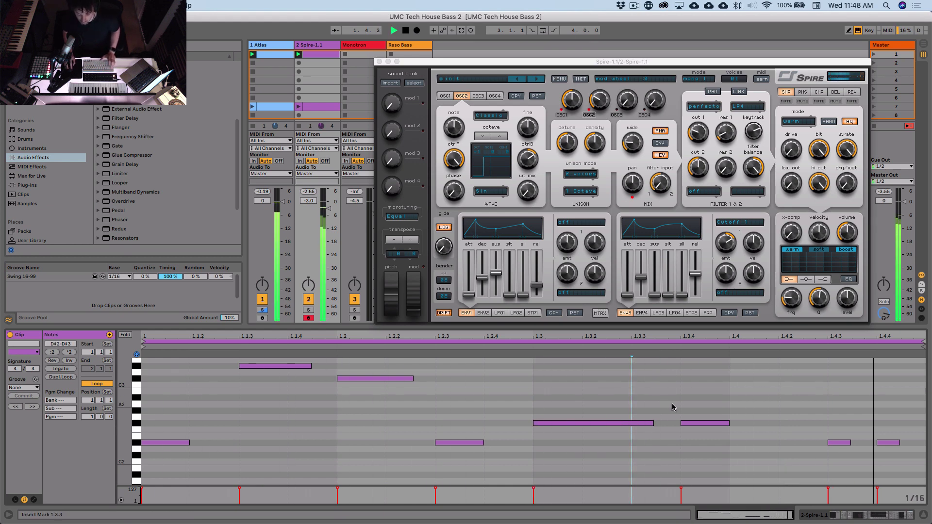
{"action": "left_click", "coordinate": [652, 425]}
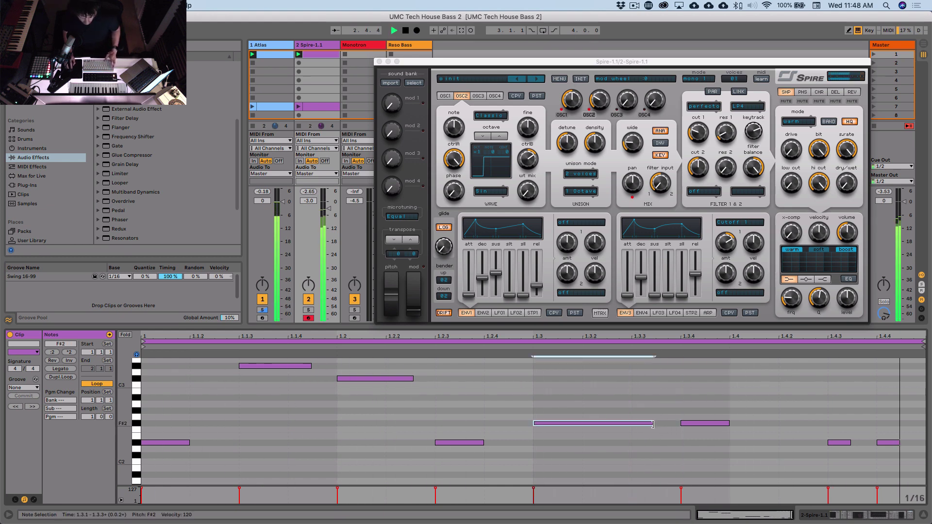
{"action": "left_click_drag", "start_coordinate": [652, 424], "coordinate": [659, 425]}
{"action": "left_click", "coordinate": [729, 414]}
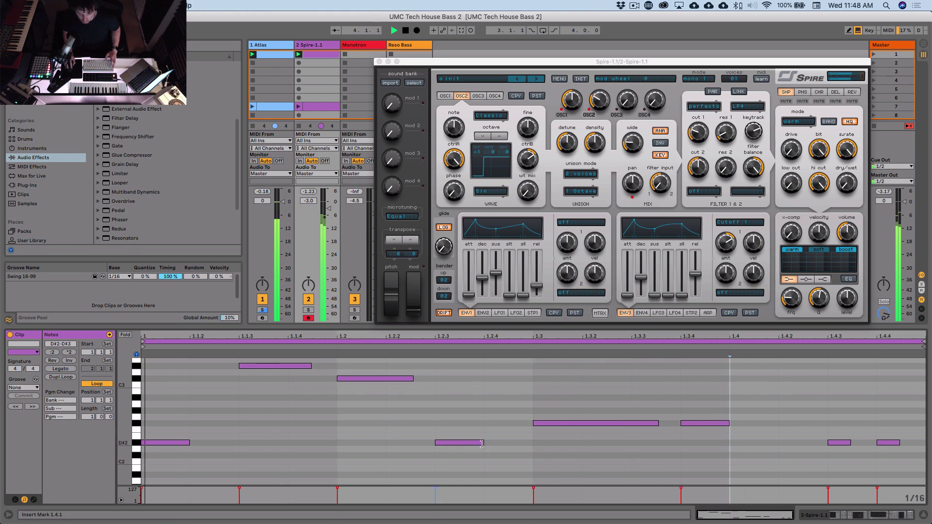
Lengthen the D#2 at 1.2.3 and the D#3 at 1.1.3 slightly, and extend the opening D#2 almost to 1.1.3
{"action": "left_click_drag", "start_coordinate": [481, 444], "coordinate": [509, 443]}
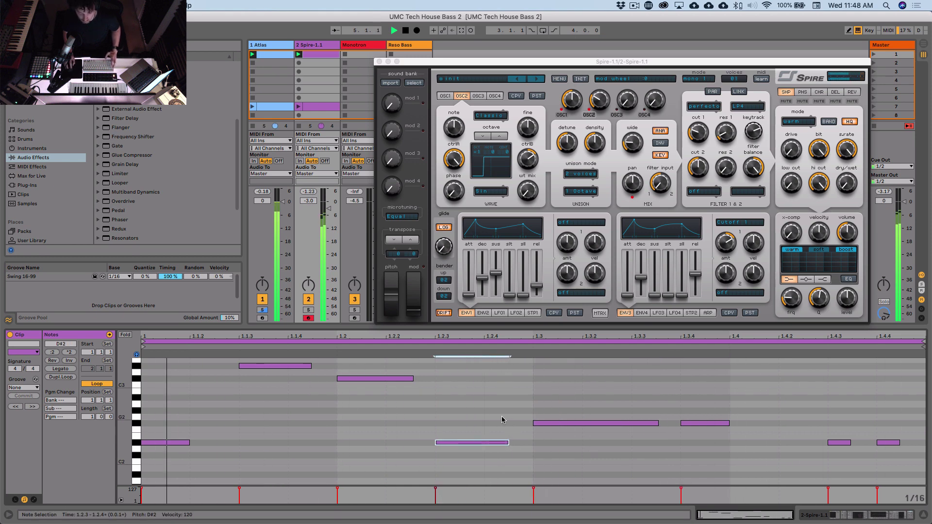
{"action": "left_click_drag", "start_coordinate": [311, 365], "coordinate": [325, 365]}
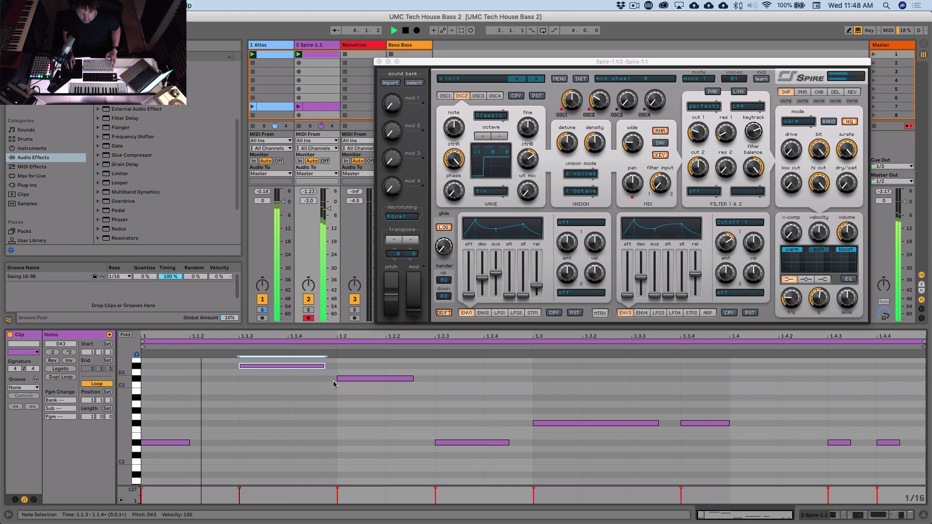
{"action": "left_click", "coordinate": [355, 404]}
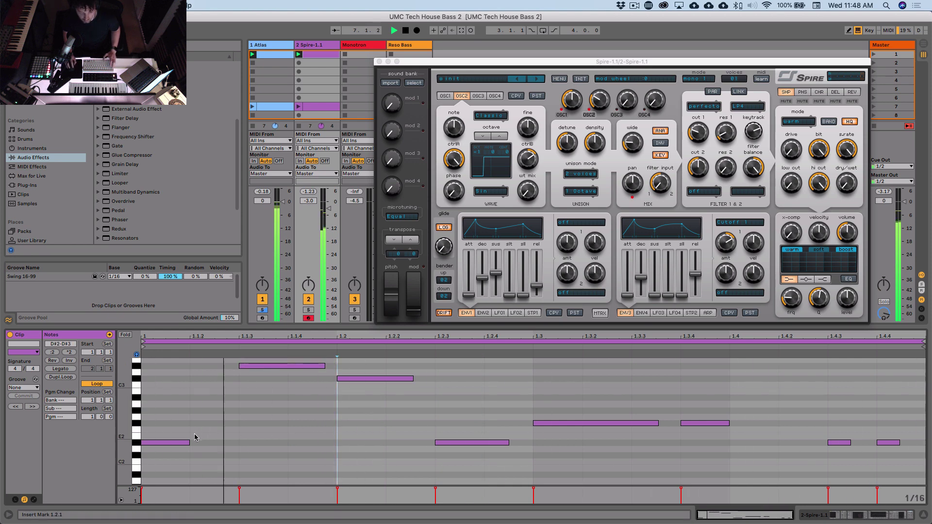
{"action": "left_click_drag", "start_coordinate": [189, 443], "coordinate": [238, 442]}
{"action": "left_click", "coordinate": [261, 422]}
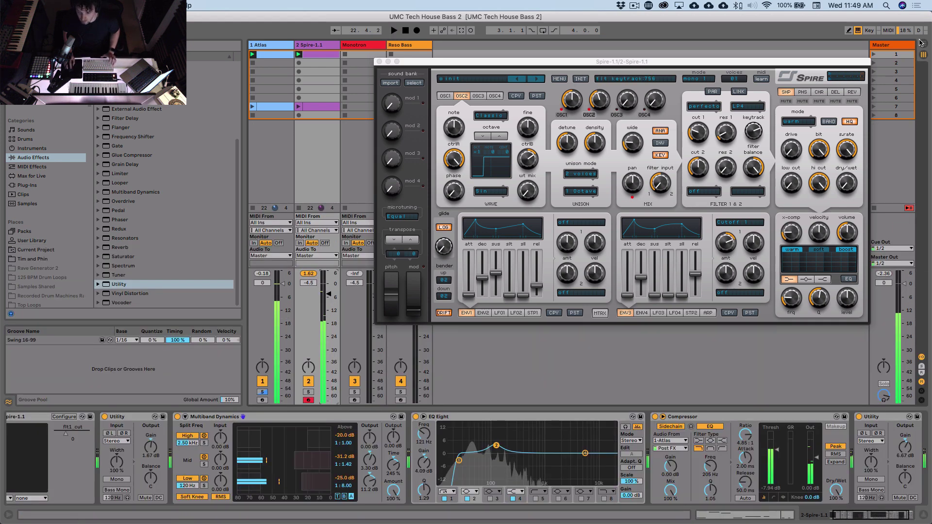
Review the Master track's effects chain and its MasterFX rack, and play the groove while checking the Spire track's devices
{"action": "left_click", "coordinate": [901, 46]}
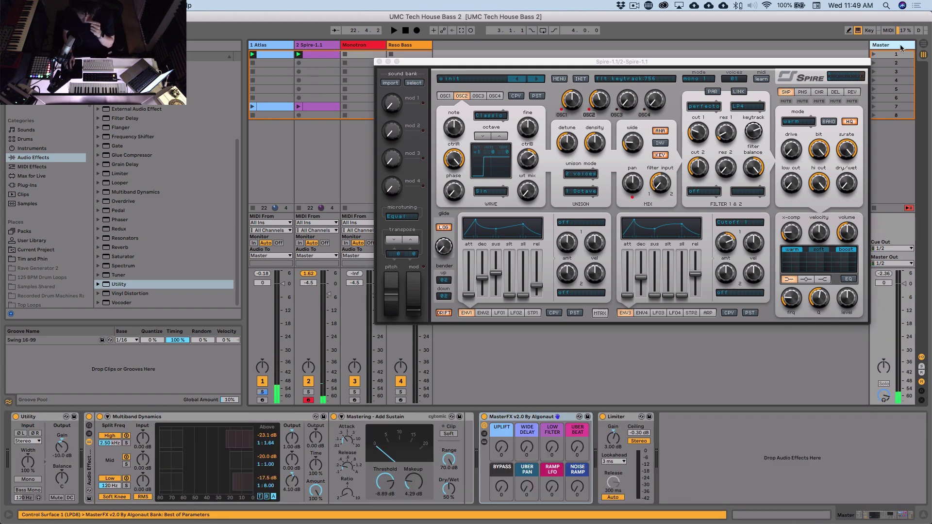
{"action": "left_click", "coordinate": [538, 418]}
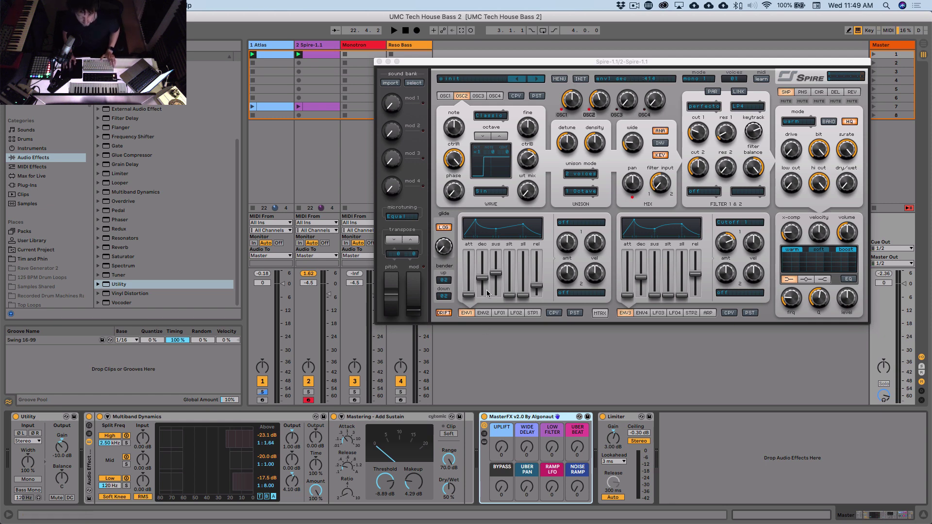
{"action": "key", "text": "space"}
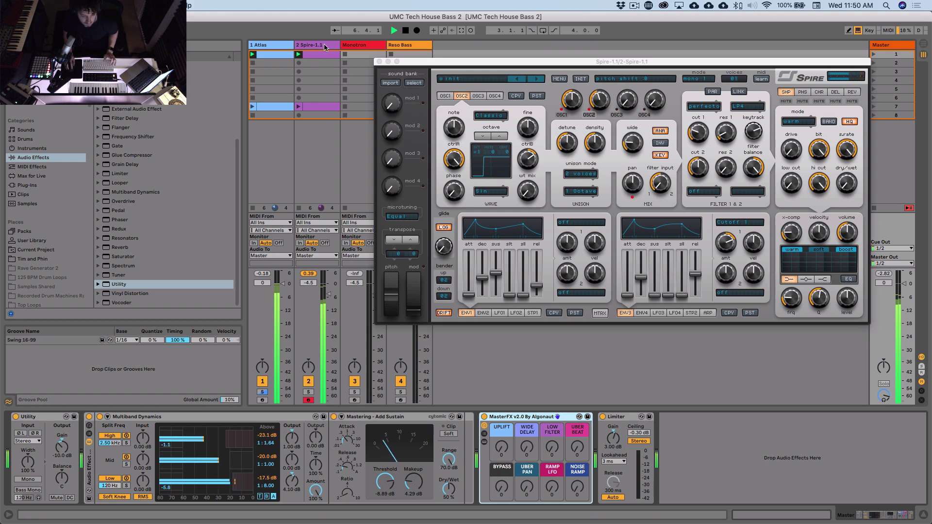
{"action": "left_click", "coordinate": [538, 286]}
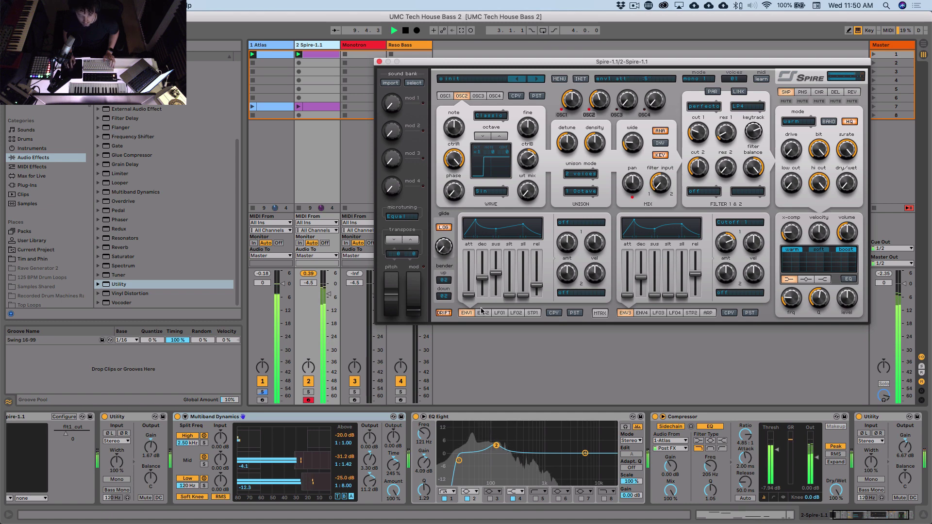
Arm the Monotron track to play over the groove, and switch arming to the Reso Bass track
{"action": "left_click", "coordinate": [368, 405]}
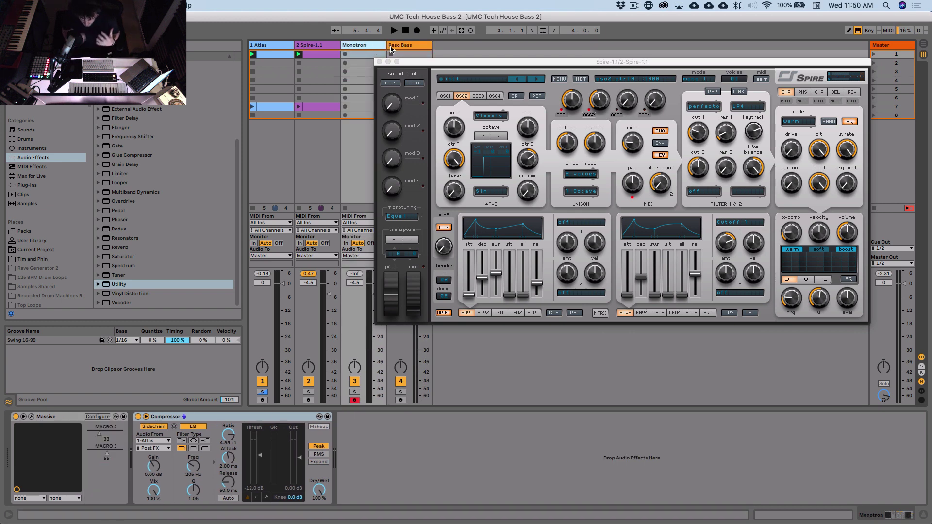
{"action": "key", "text": "space"}
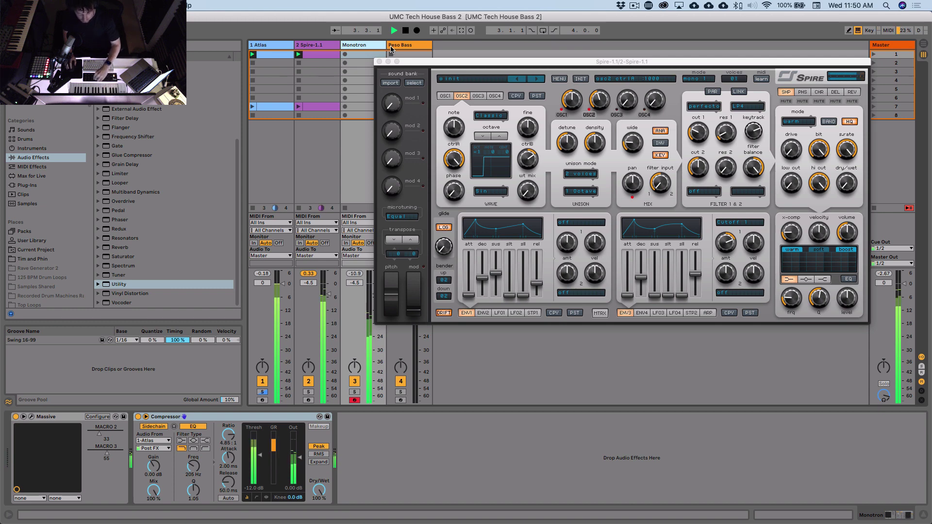
{"action": "left_click", "coordinate": [401, 400]}
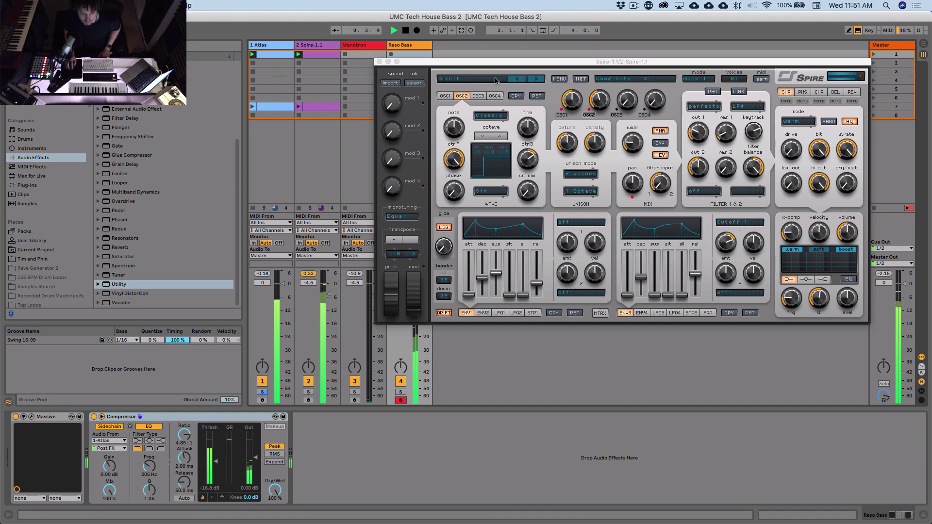
Close the Spire plug-in window and insert a new audio track after Reso Bass
{"action": "left_click_drag", "start_coordinate": [495, 62], "coordinate": [566, 62]}
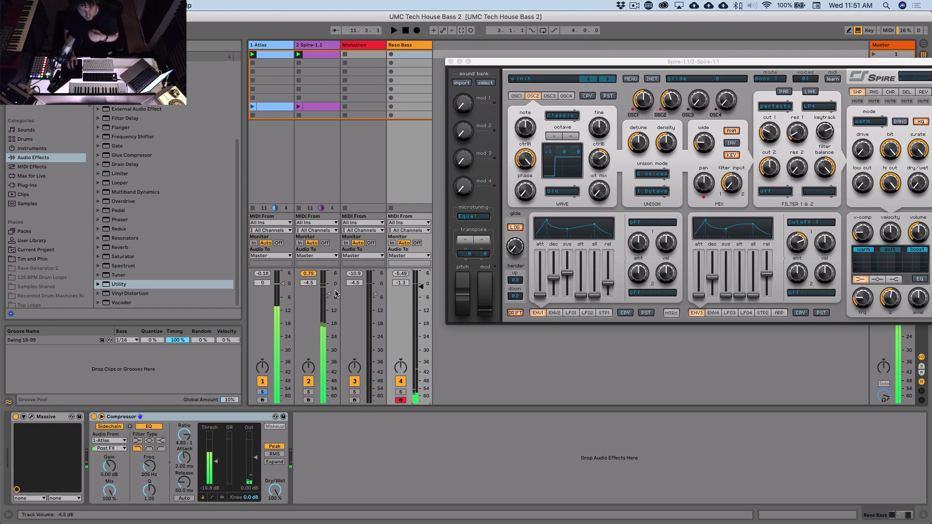
{"action": "left_click_drag", "start_coordinate": [718, 62], "coordinate": [668, 66]}
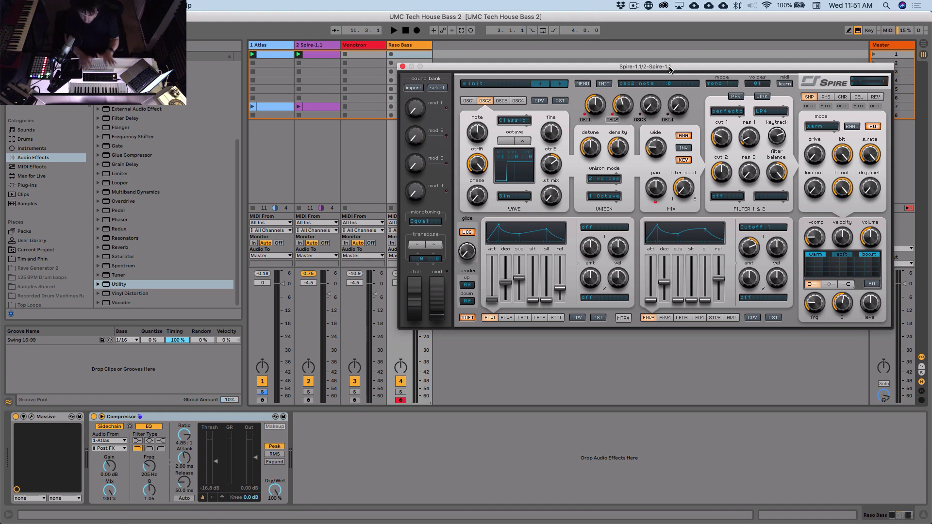
{"action": "left_click", "coordinate": [402, 66]}
{"action": "key", "text": "super+r"}
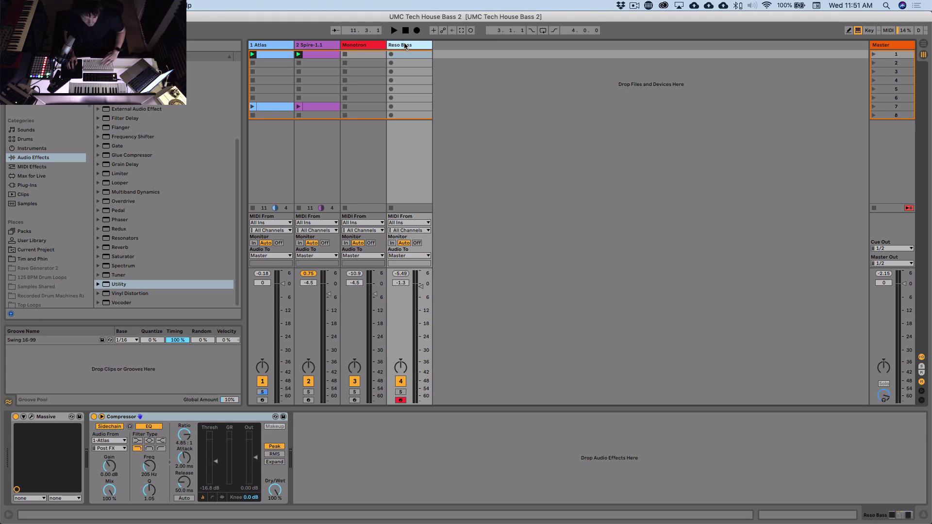
{"action": "key", "text": "super+t"}
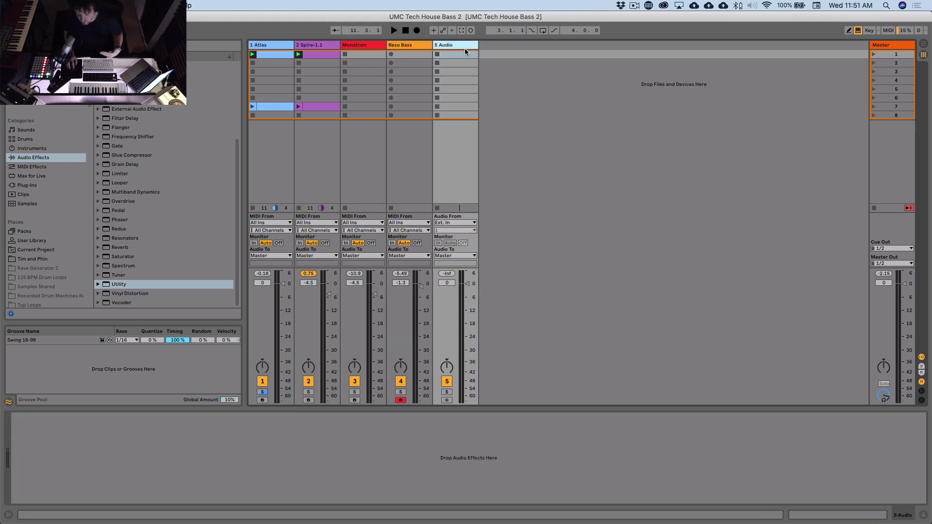
Set the new audio track's input to 2-Spire-1.1, its monitoring to In and its output to Sends Only
{"action": "left_click", "coordinate": [454, 222]}
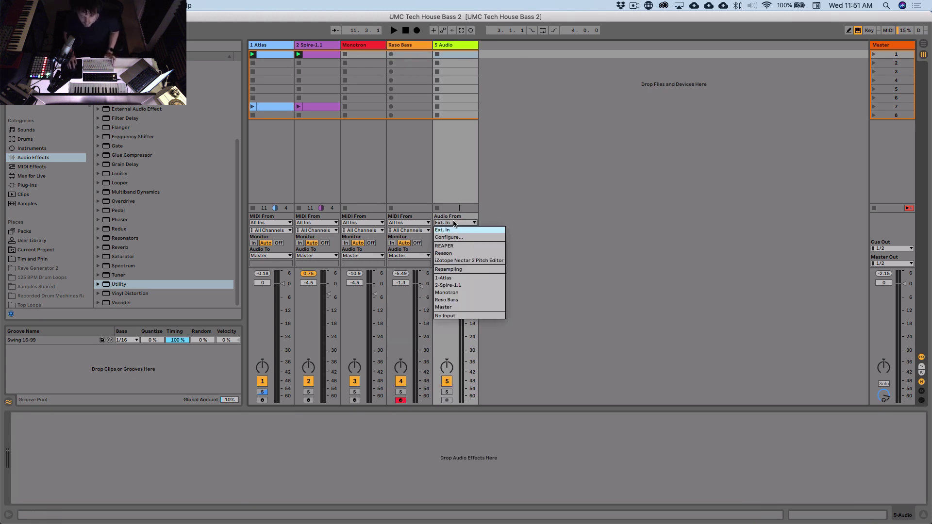
{"action": "left_click", "coordinate": [452, 288]}
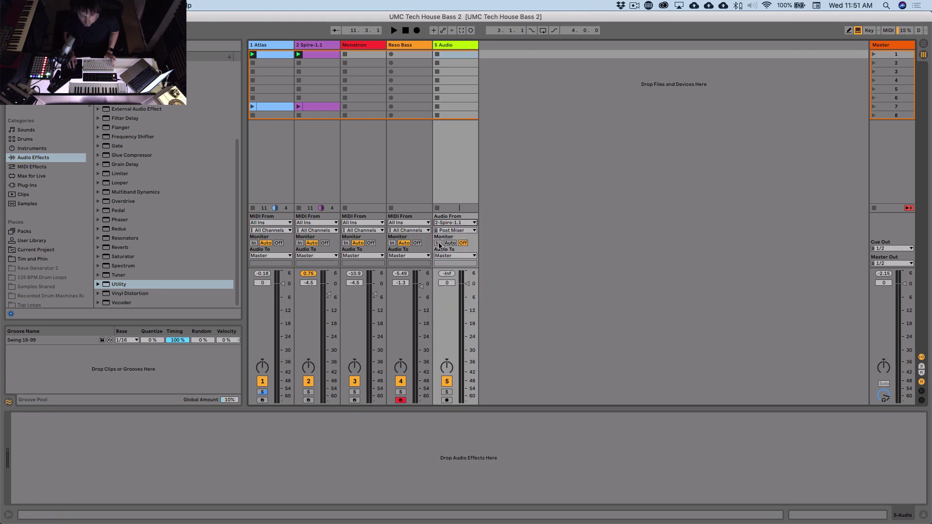
{"action": "left_click", "coordinate": [438, 243]}
{"action": "left_click", "coordinate": [454, 255]}
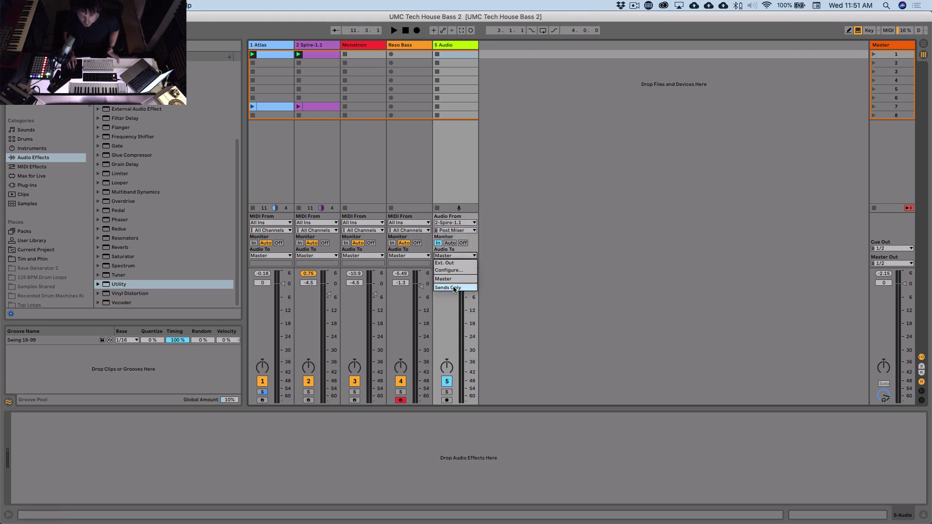
{"action": "left_click", "coordinate": [451, 287]}
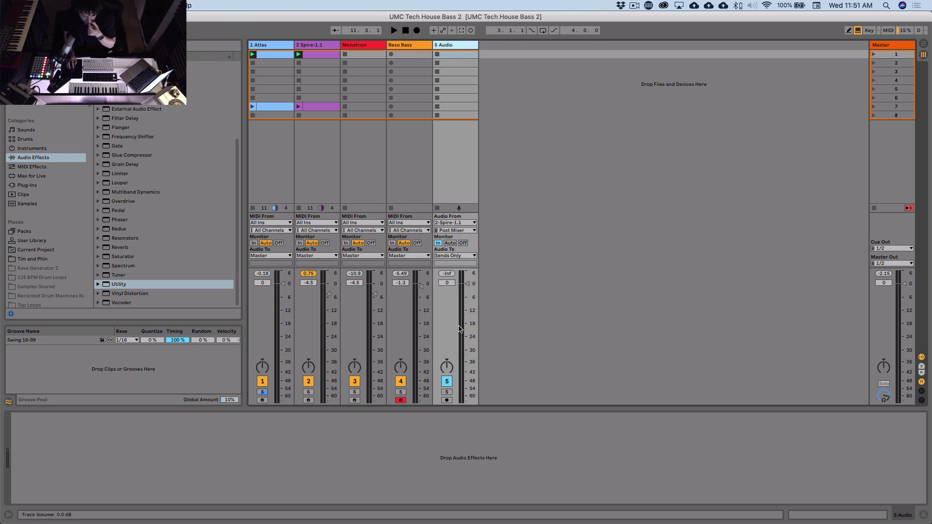
Arm the audio track and record the Spire bassline into its first clip slot, stopping playback after the take
{"action": "left_click", "coordinate": [447, 400]}
{"action": "left_click", "coordinate": [451, 54]}
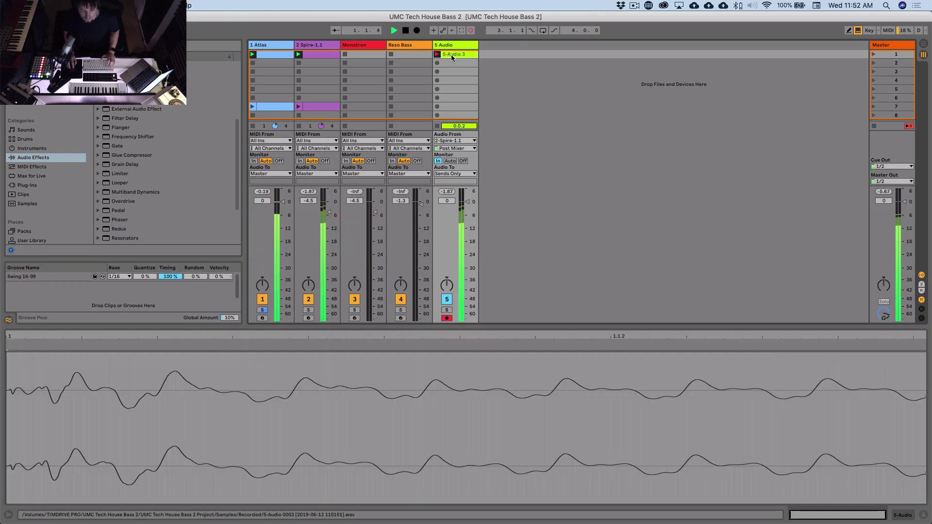
{"action": "left_click", "coordinate": [460, 56]}
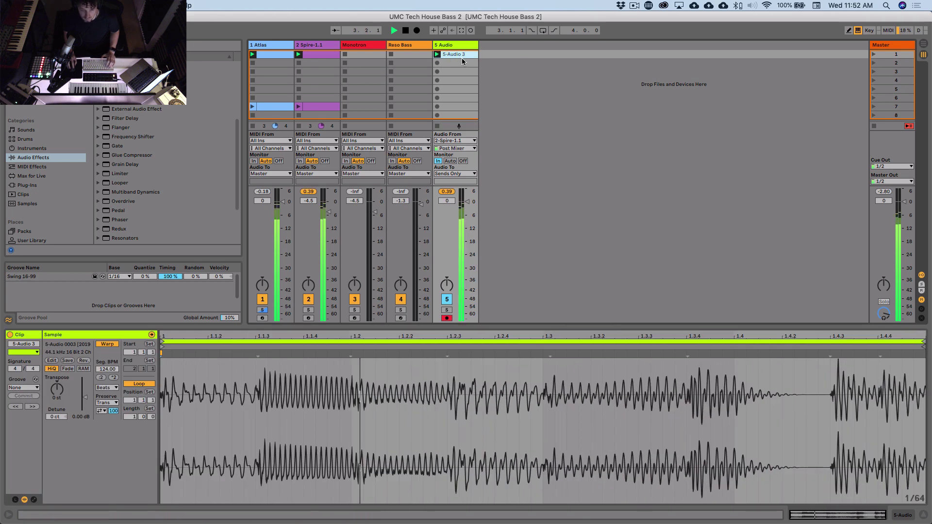
{"action": "key", "text": "space"}
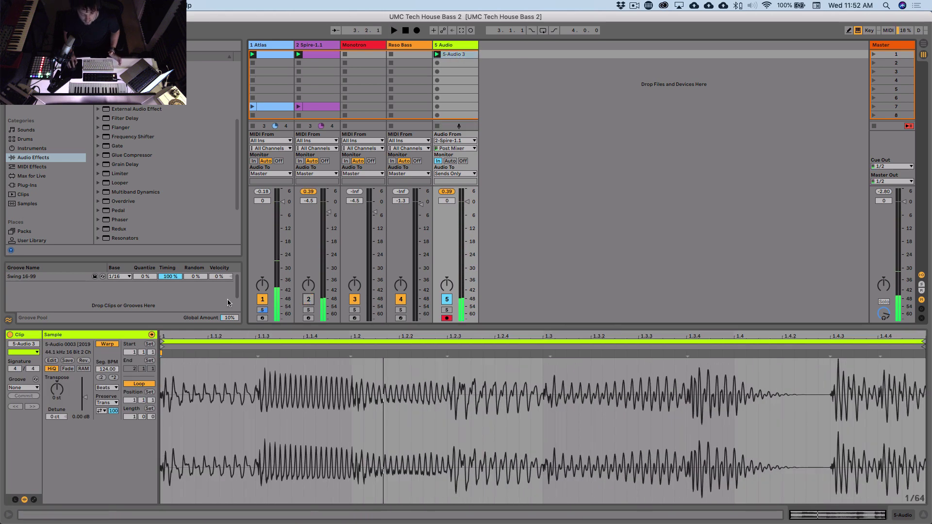
Route the audio track's output to Master and play back the recorded bass clip with the track soloed
{"action": "left_click", "coordinate": [458, 174]}
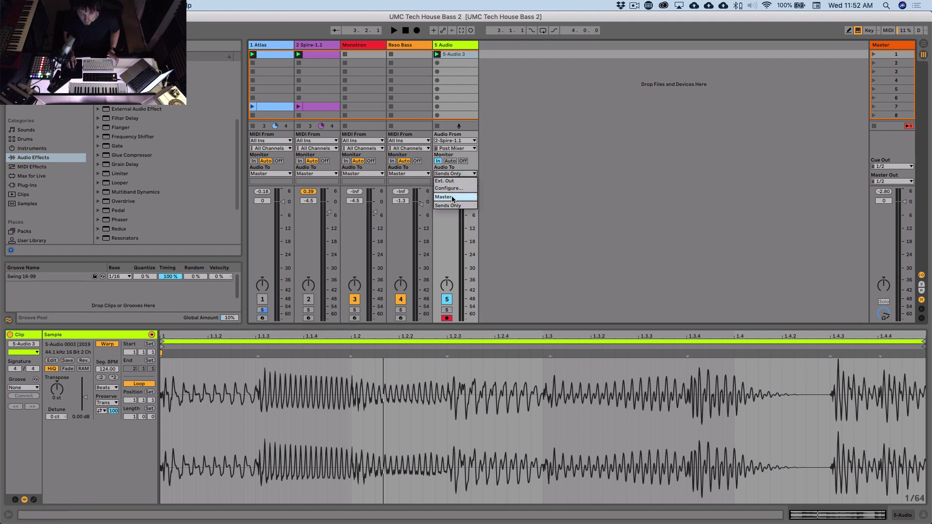
{"action": "left_click", "coordinate": [456, 197]}
{"action": "key", "text": "space"}
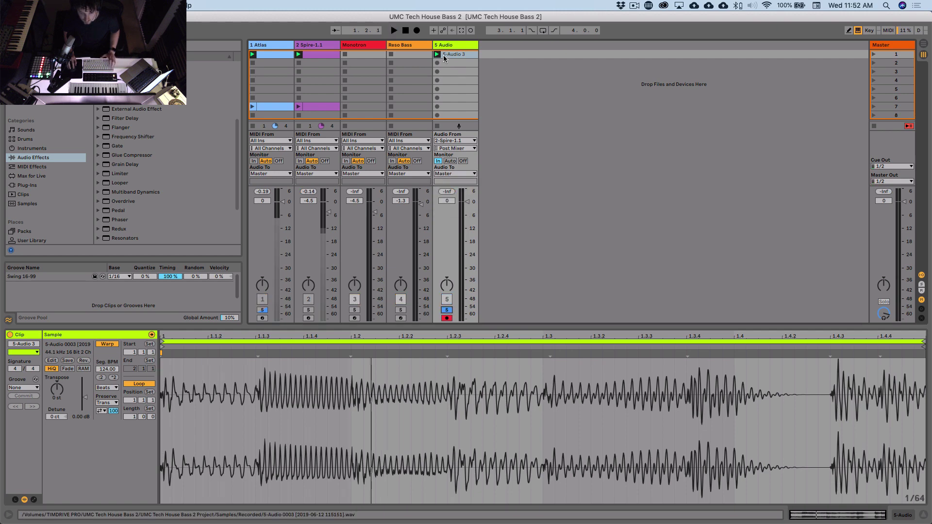
{"action": "key", "text": "space"}
Set the audio track's monitoring to Auto, play the recorded bass loop and unsolo the track
{"action": "left_click", "coordinate": [453, 174]}
{"action": "left_click", "coordinate": [453, 171]}
{"action": "left_click", "coordinate": [450, 161]}
{"action": "key", "text": "space"}
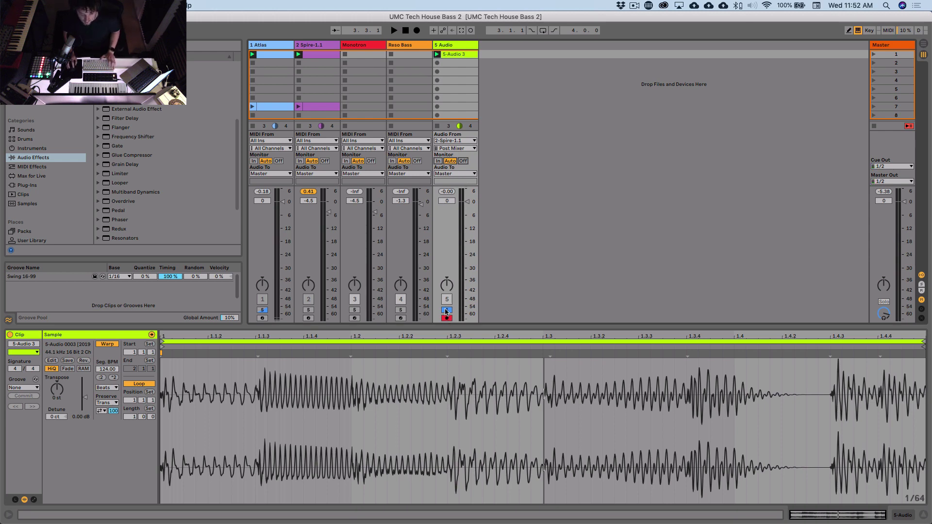
{"action": "left_click", "coordinate": [446, 311]}
Save the Atlas drum kit as Tech House Bass Drums 01 in the Drum Kits folder and close the plug-in window
{"action": "left_click", "coordinate": [260, 45]}
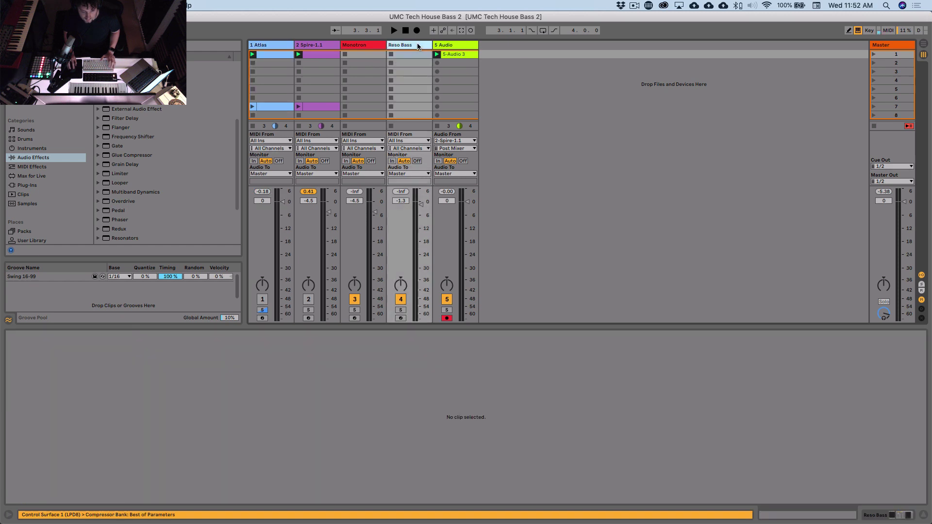
{"action": "left_click", "coordinate": [419, 46]}
{"action": "left_click", "coordinate": [302, 46]}
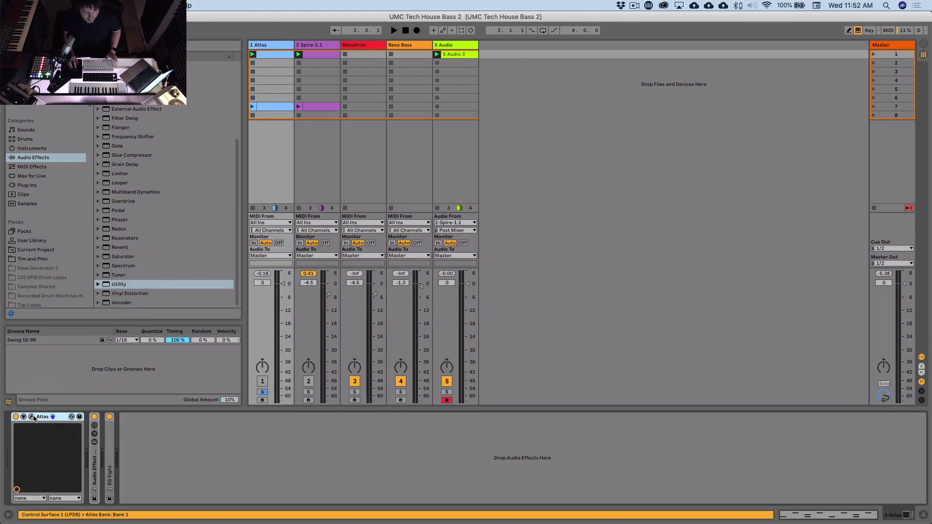
{"action": "left_click", "coordinate": [32, 417]}
{"action": "left_click", "coordinate": [413, 95]}
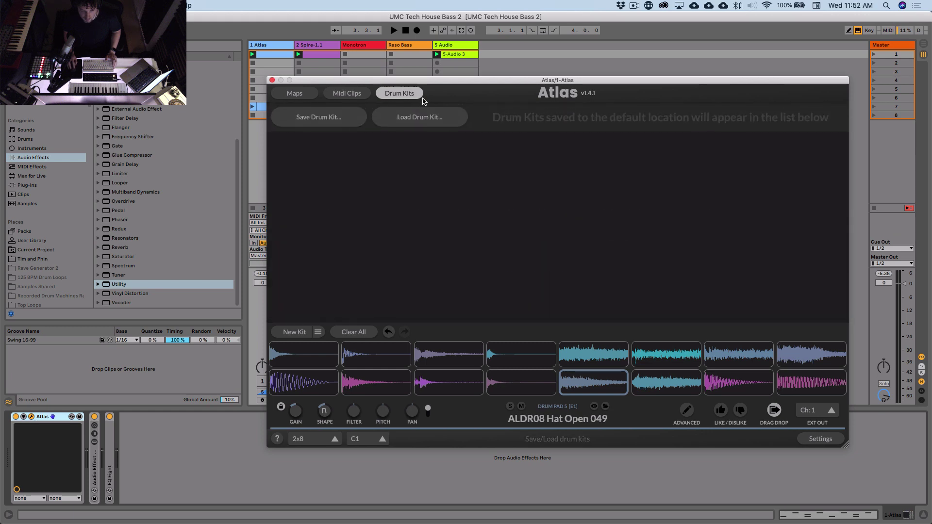
{"action": "left_click", "coordinate": [342, 116]}
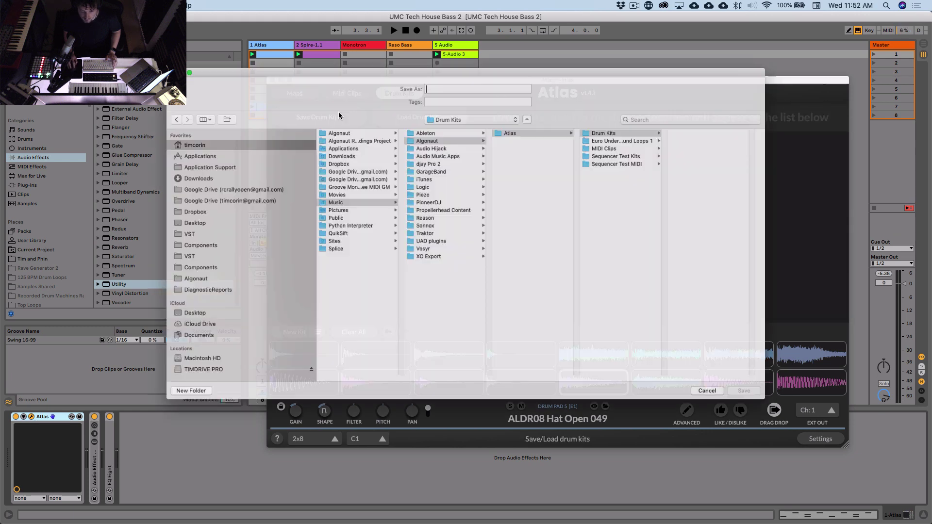
{"action": "type", "text": "Tech House Bass Drums 01"}
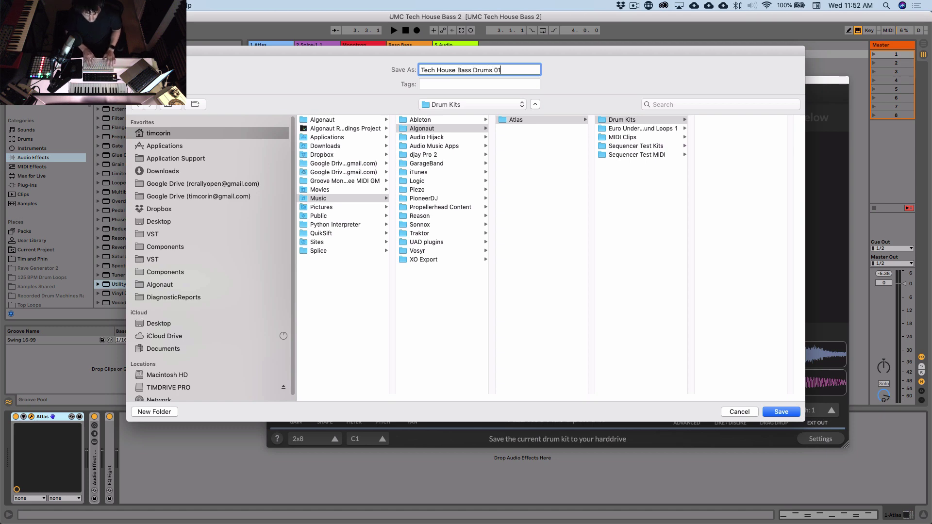
{"action": "key", "text": "Return"}
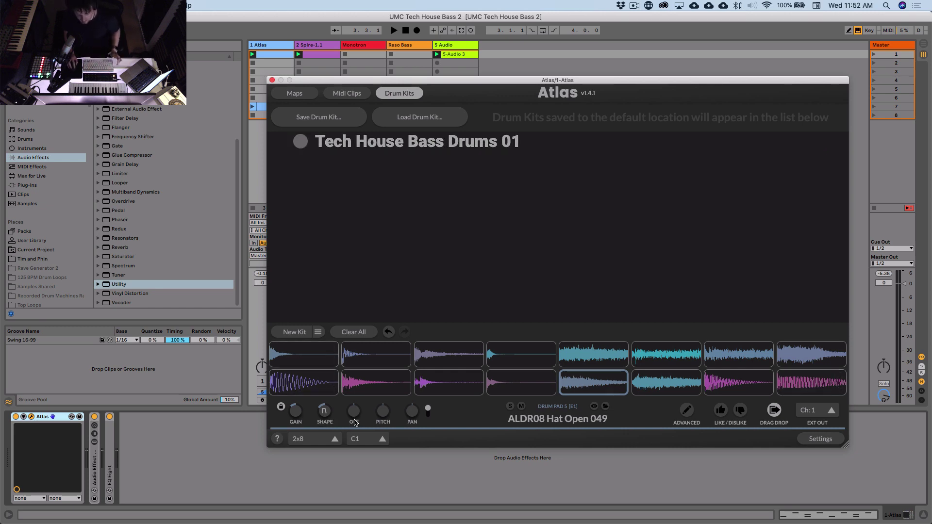
{"action": "left_click", "coordinate": [379, 97]}
{"action": "left_click", "coordinate": [272, 81]}
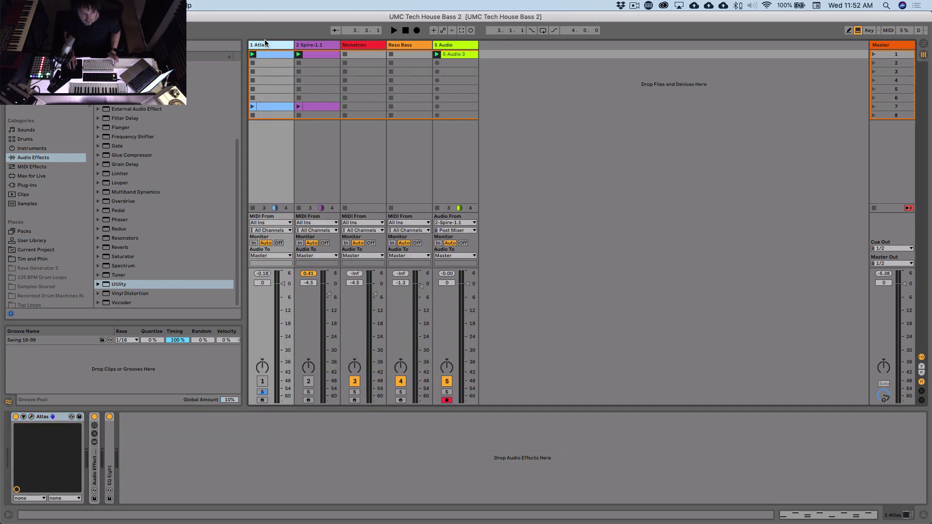
Compare the audio track with the Spire track and its effects chain
{"action": "left_click", "coordinate": [464, 44]}
{"action": "left_click", "coordinate": [313, 46]}
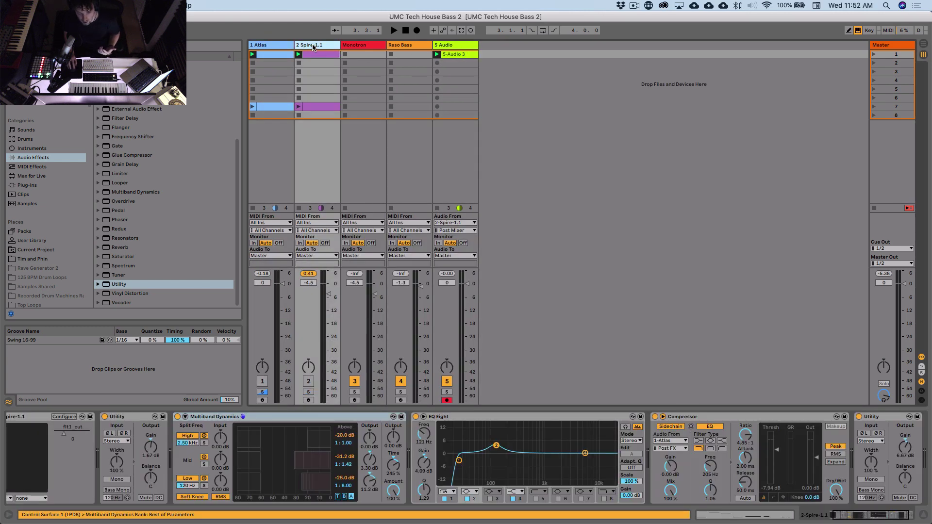
{"action": "left_click", "coordinate": [319, 45]}
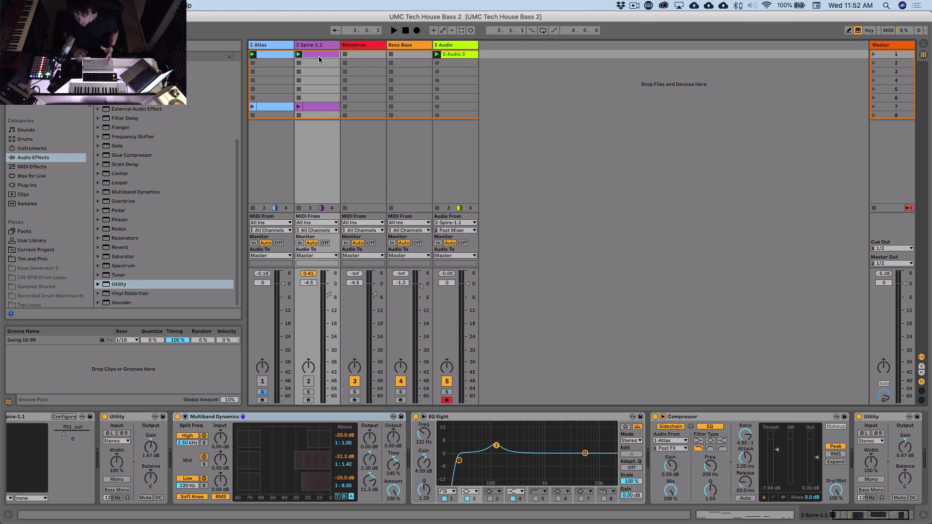
{"action": "left_click", "coordinate": [455, 46]}
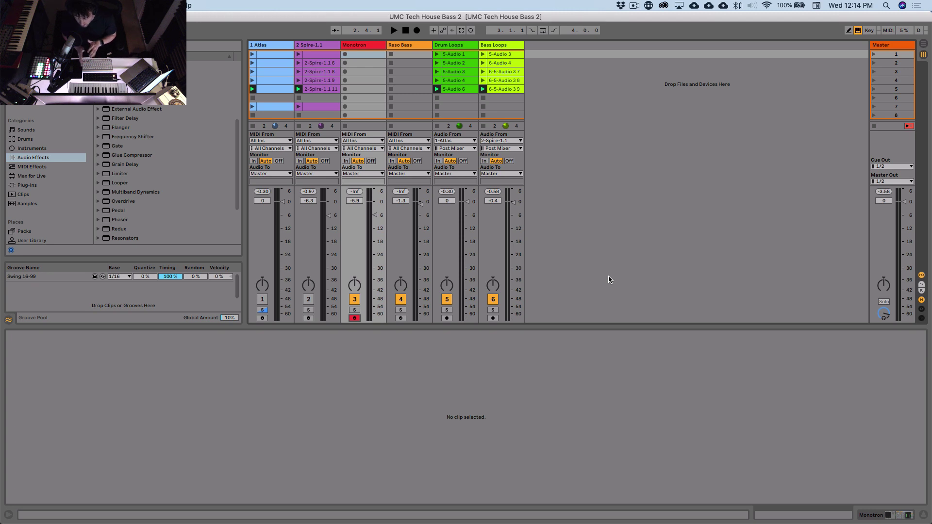
Launch scenes 1 through 5 one after another to audition each drum and bass loop combination
{"action": "left_click", "coordinate": [875, 55]}
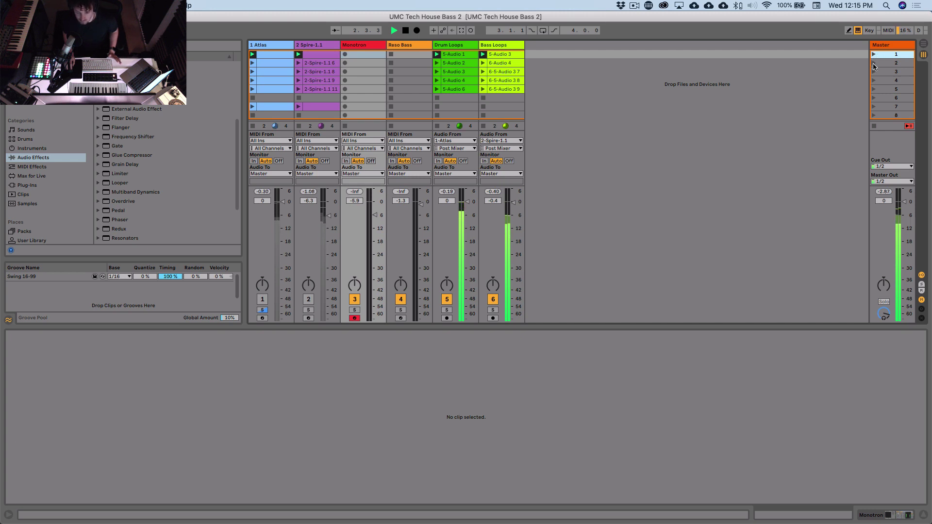
{"action": "left_click", "coordinate": [873, 64]}
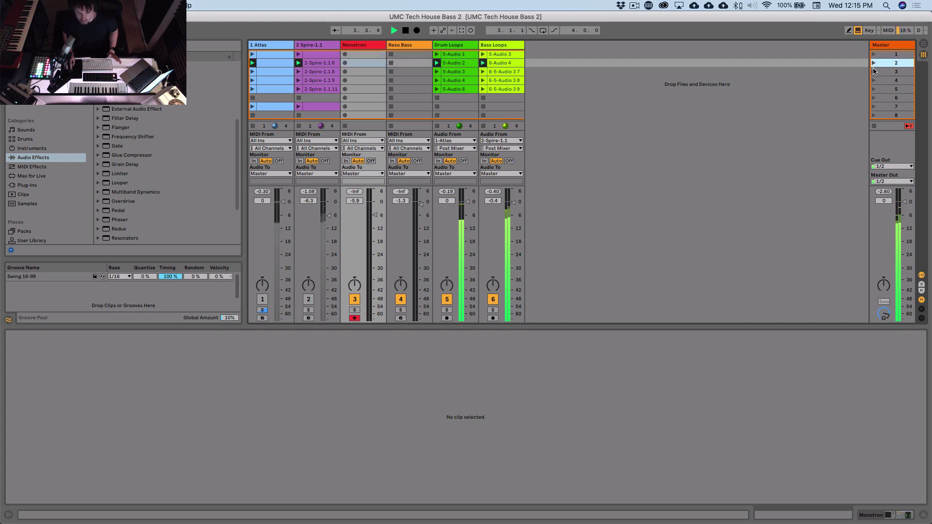
{"action": "left_click", "coordinate": [874, 72]}
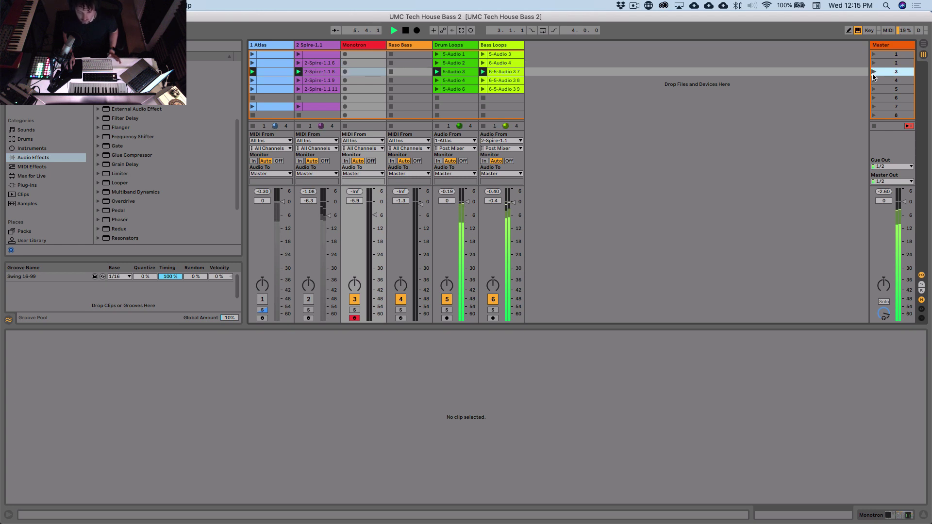
{"action": "left_click", "coordinate": [874, 81]}
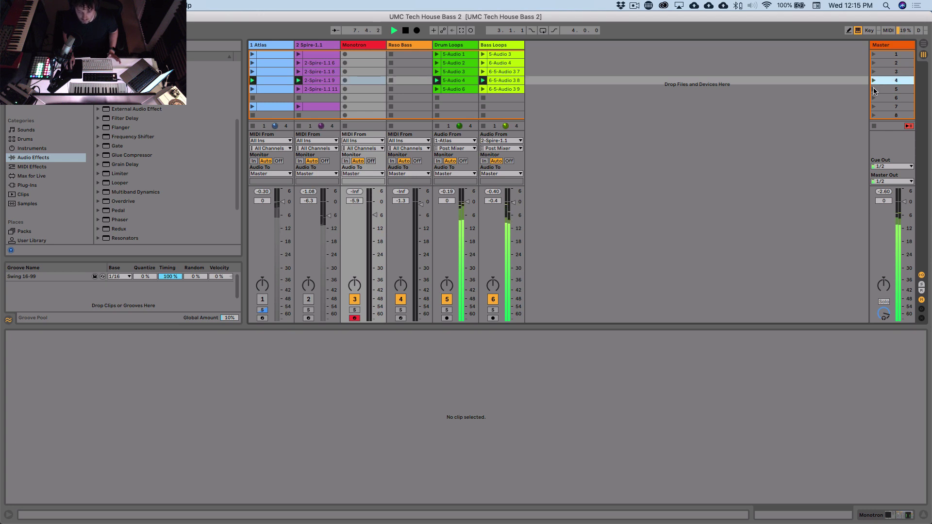
{"action": "left_click", "coordinate": [874, 90]}
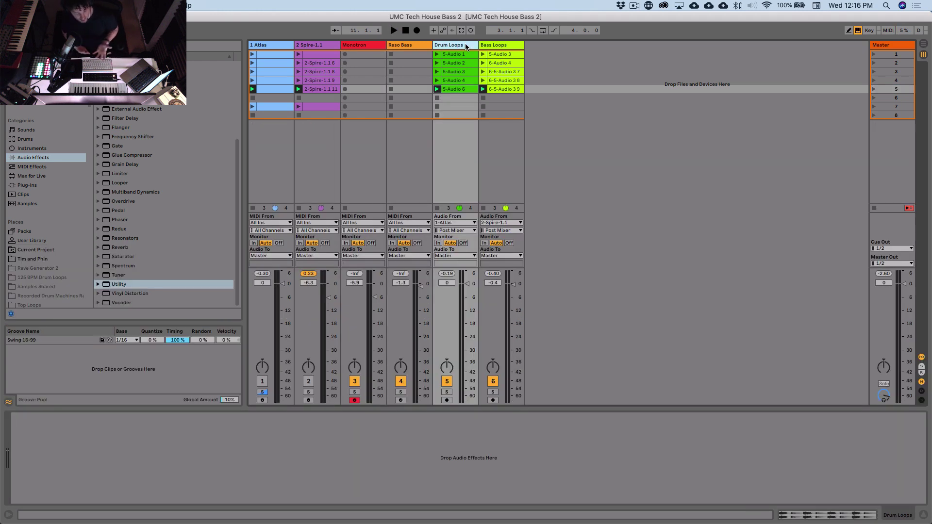
Check the Bass Loops and Drum Loops tracks, and inspect the Spire synth's settings on its track
{"action": "left_click", "coordinate": [508, 48]}
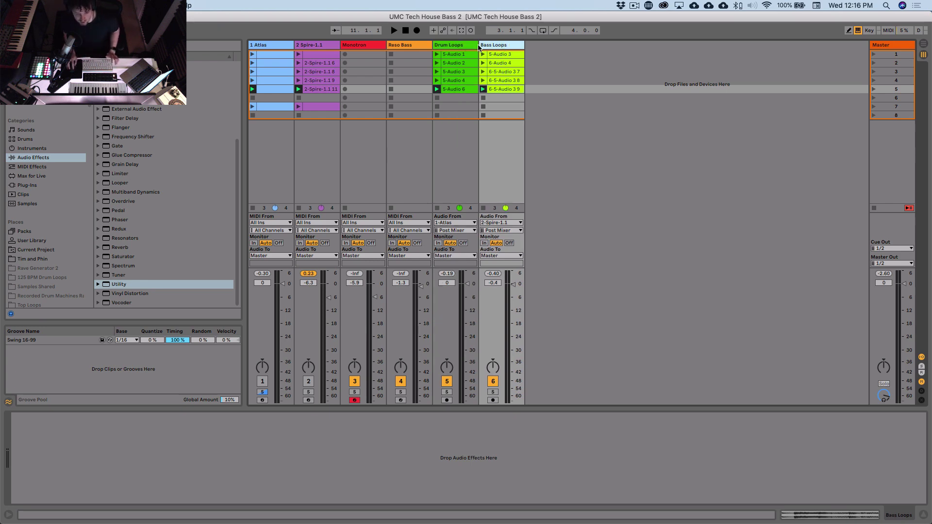
{"action": "left_click", "coordinate": [459, 45]}
{"action": "left_click", "coordinate": [333, 52]}
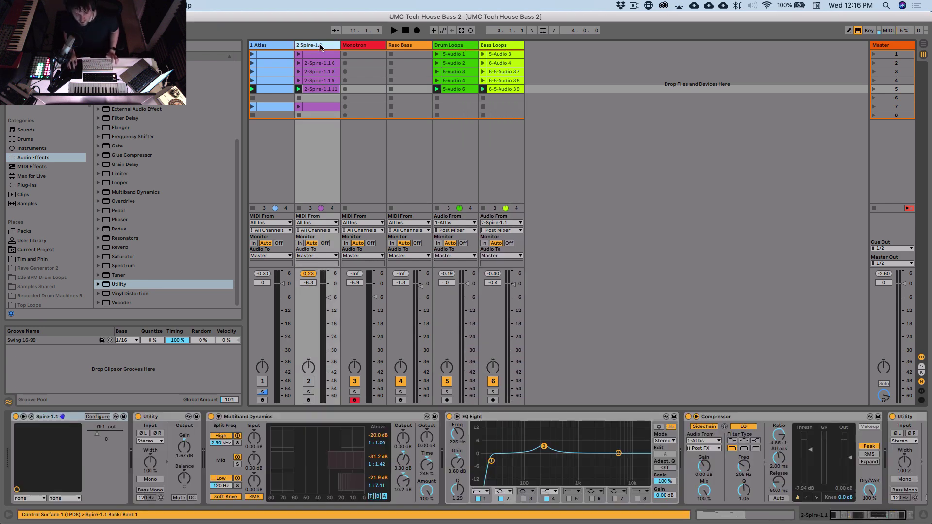
{"action": "left_click", "coordinate": [31, 417]}
{"action": "left_click_drag", "start_coordinate": [693, 66], "coordinate": [641, 75]}
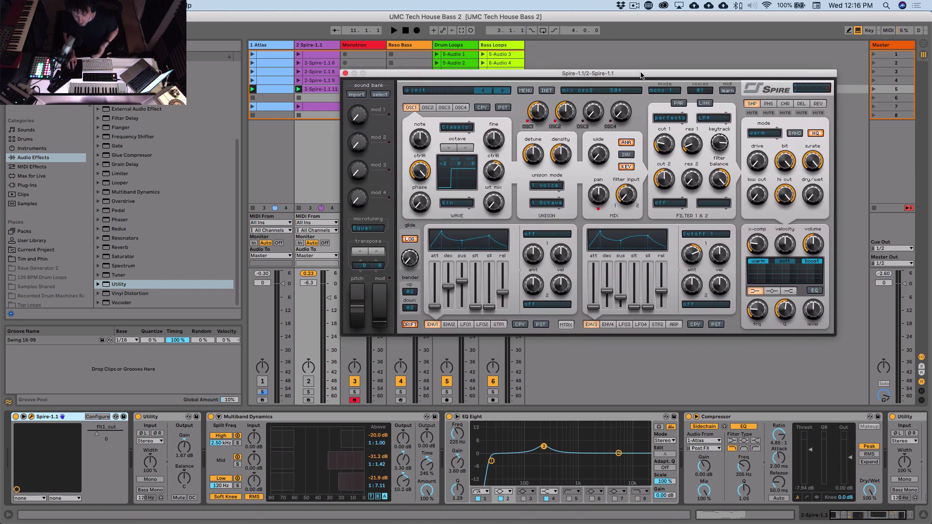
{"action": "left_click", "coordinate": [549, 126]}
{"action": "left_click_drag", "start_coordinate": [517, 76], "coordinate": [521, 98]}
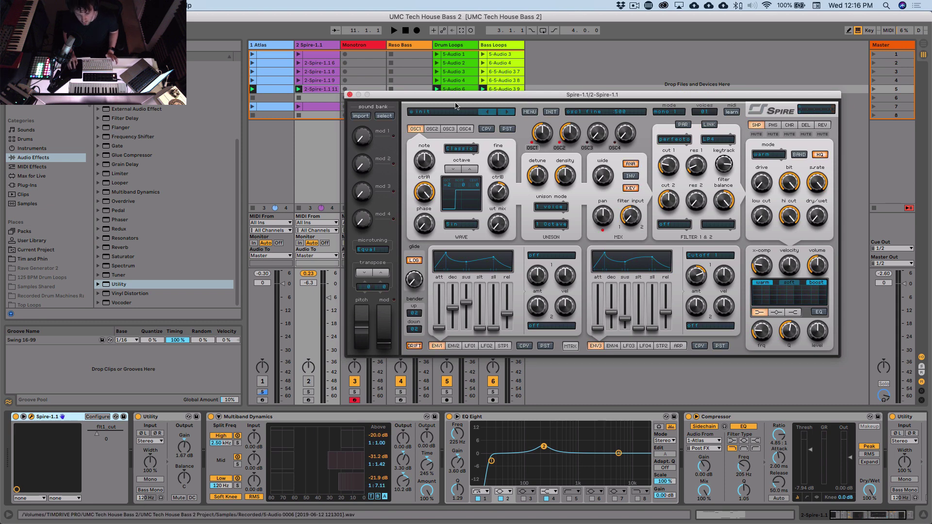
{"action": "left_click", "coordinate": [349, 95]}
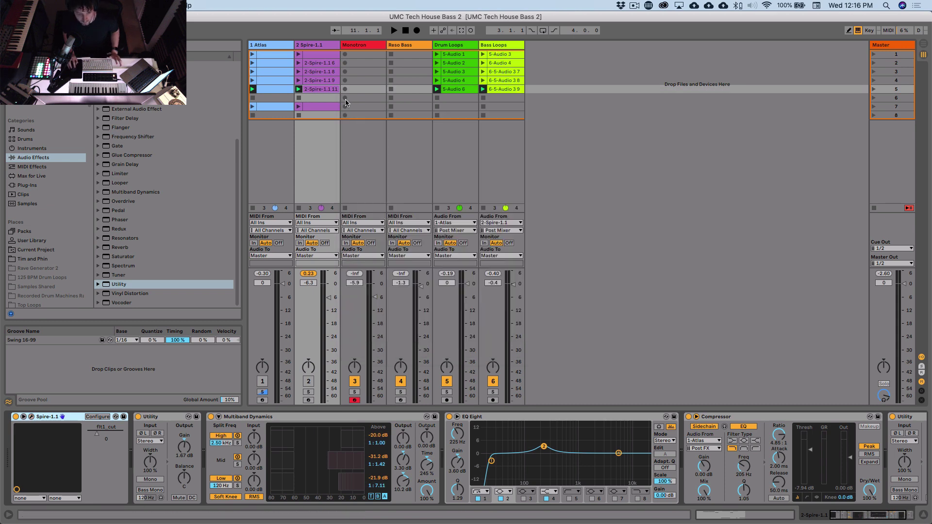
Review the Atlas sample map and the saved drum kits list on the Atlas track
{"action": "left_click", "coordinate": [279, 49]}
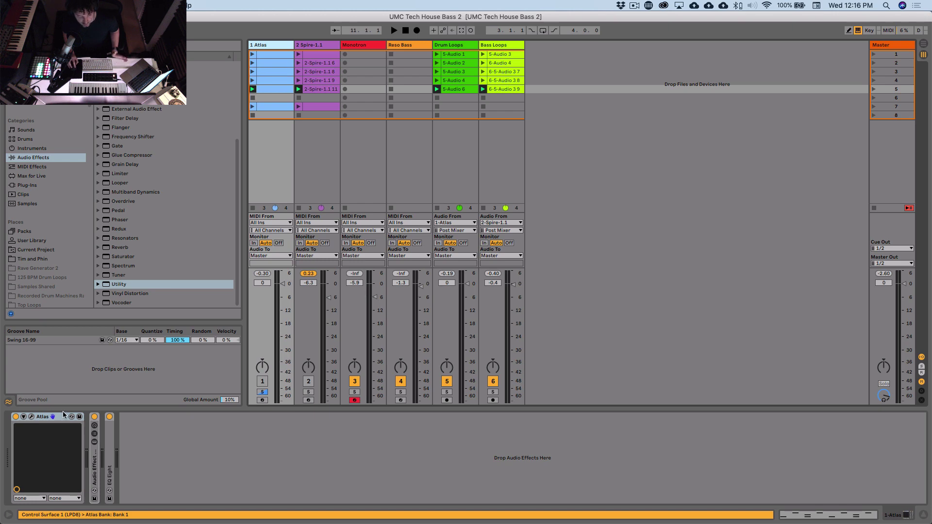
{"action": "left_click", "coordinate": [32, 420]}
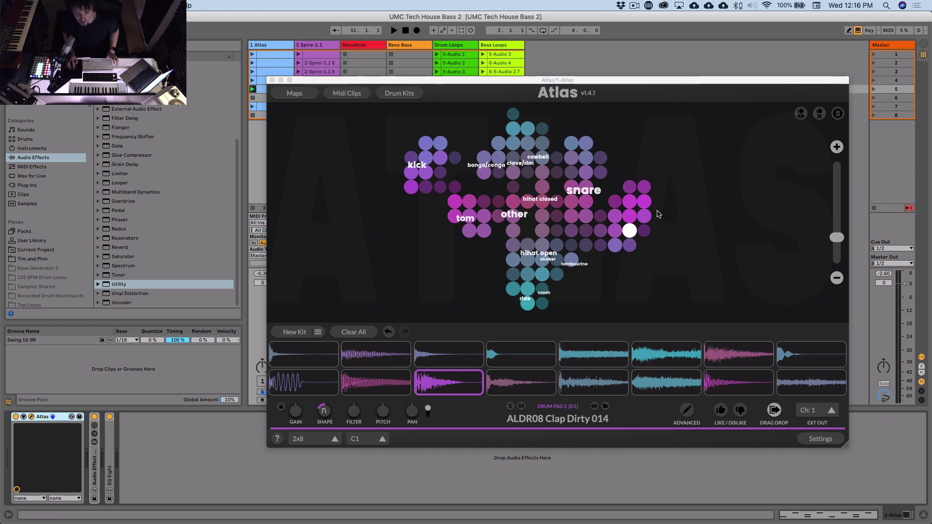
{"action": "left_click", "coordinate": [396, 93]}
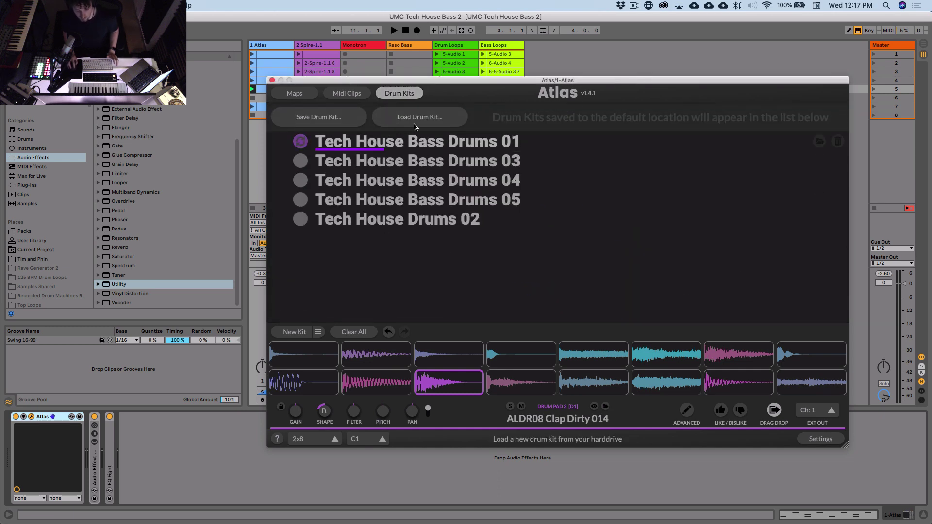
{"action": "left_click", "coordinate": [295, 93]}
{"action": "left_click", "coordinate": [271, 80]}
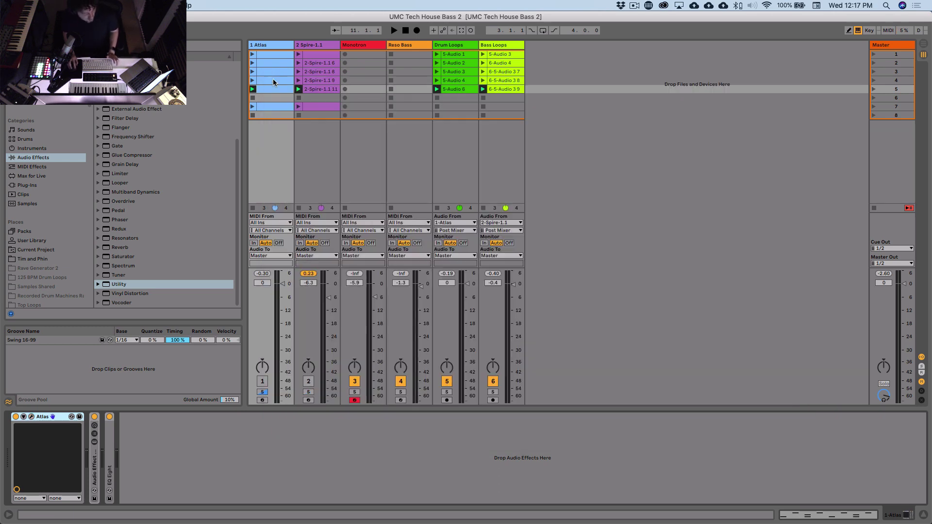